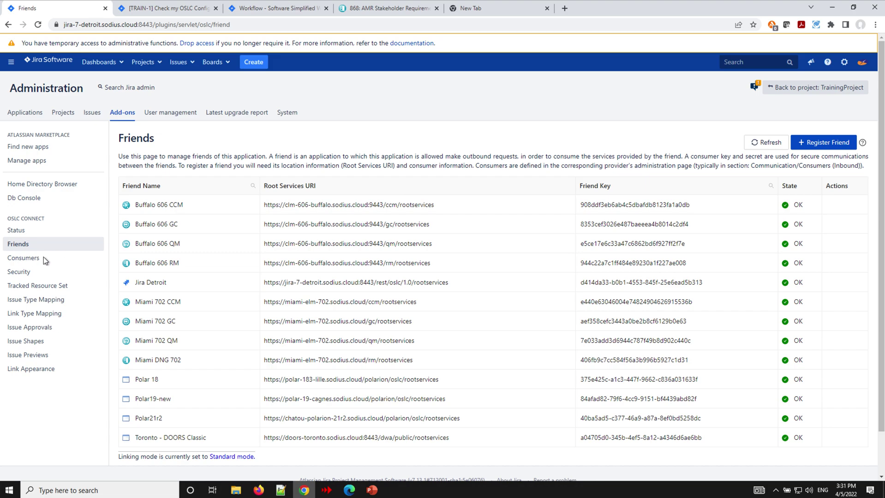
# Open the OSLC Connect issue type mapping for the TRAIN: Software Development Issue Type Scheme.
pyautogui.click(34, 302)
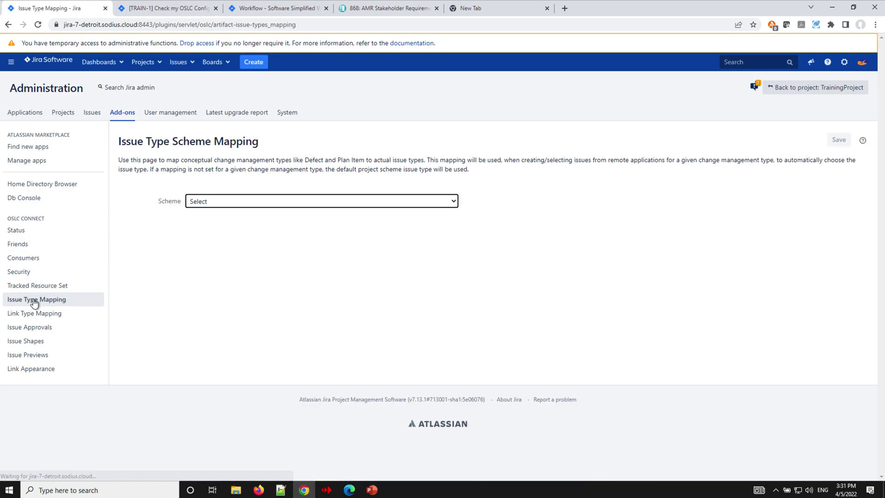
pyautogui.click(268, 200)
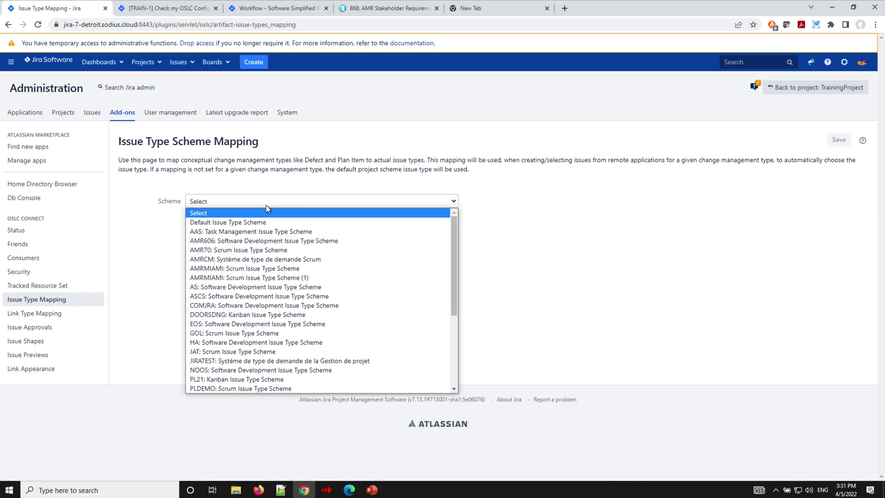
pyautogui.scroll(-3, 270, 305)
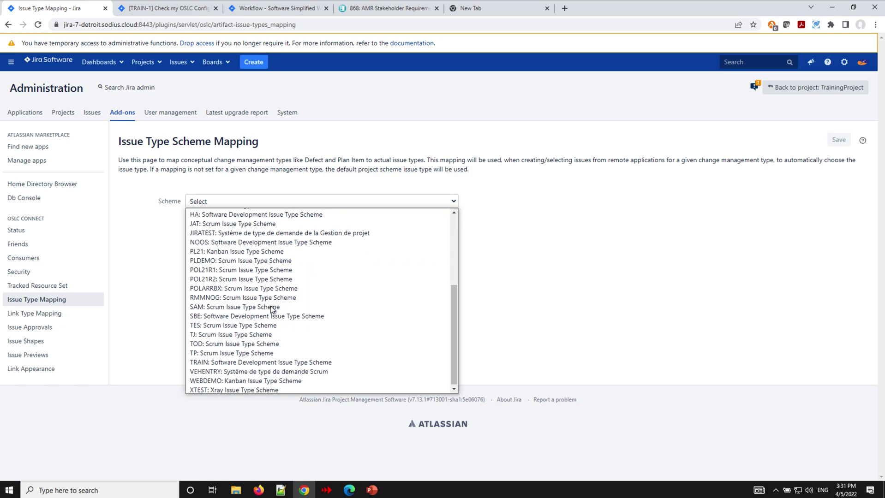
pyautogui.click(237, 362)
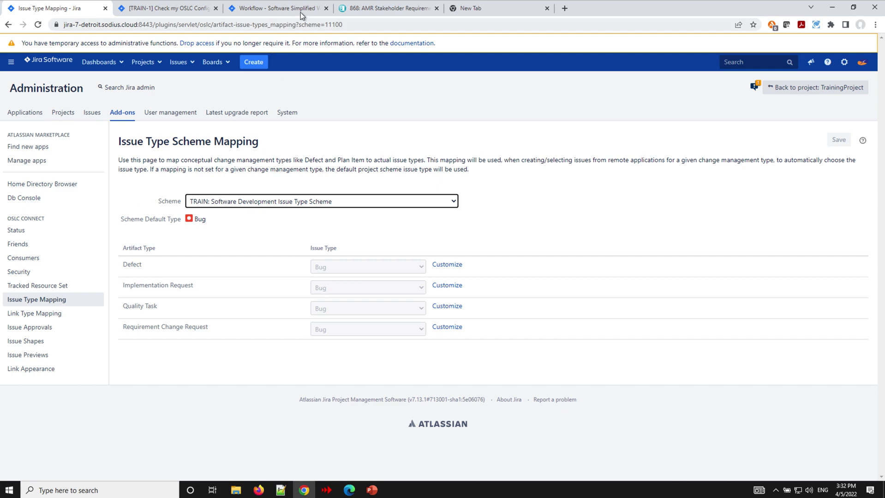
# In DOORS Next, inspect the new Jira issue form for an Implemented By link from artifact 890, then cancel it.
pyautogui.click(378, 14)
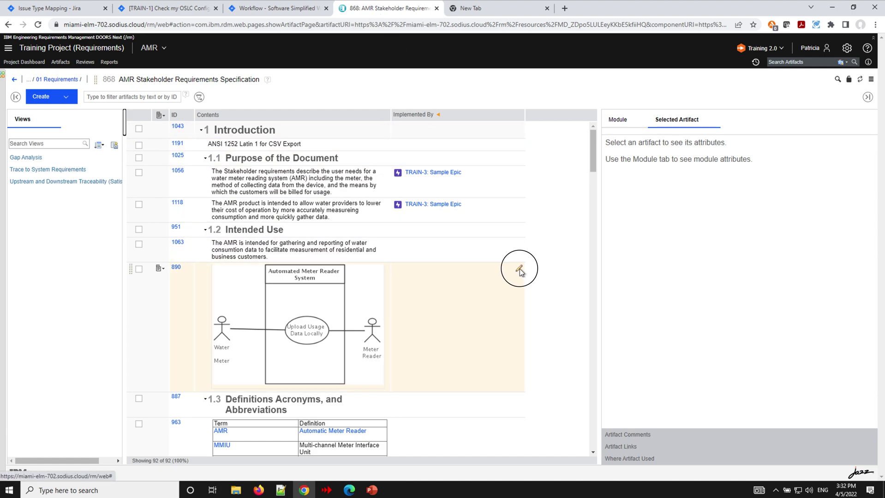
pyautogui.click(520, 270)
pyautogui.click(530, 280)
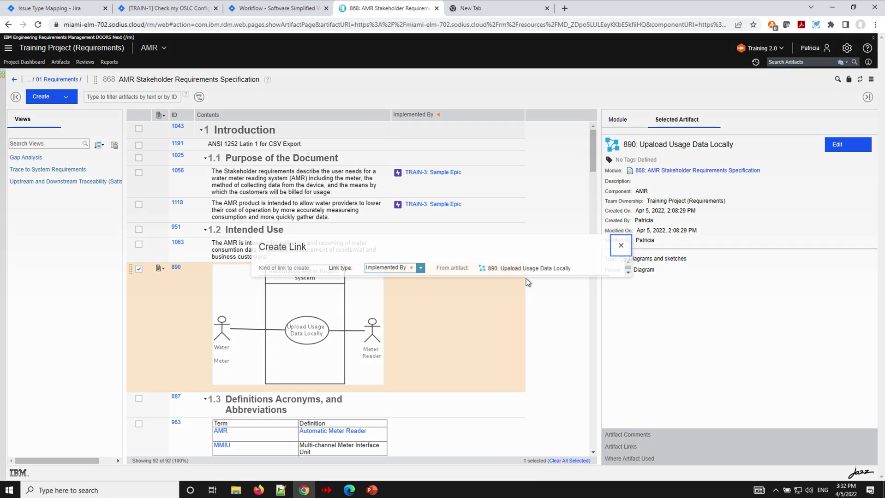
pyautogui.click(315, 154)
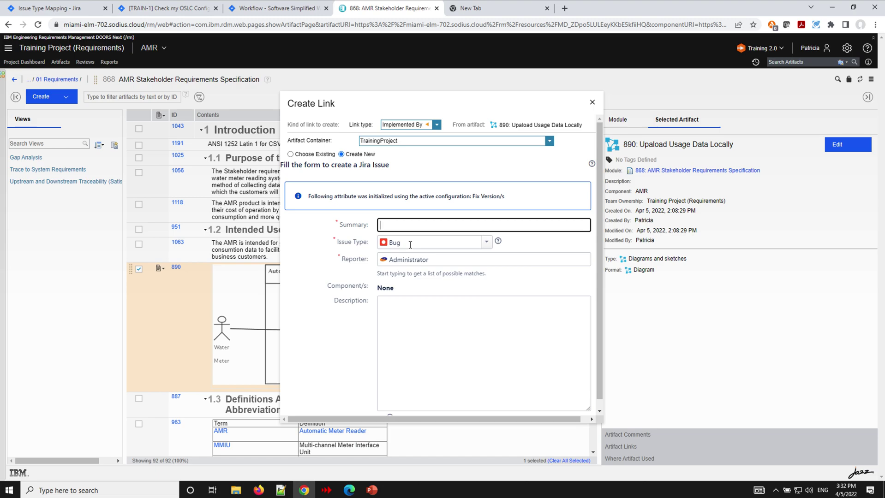
pyautogui.click(599, 411)
pyautogui.click(599, 411)
pyautogui.scroll(-6, 553, 343)
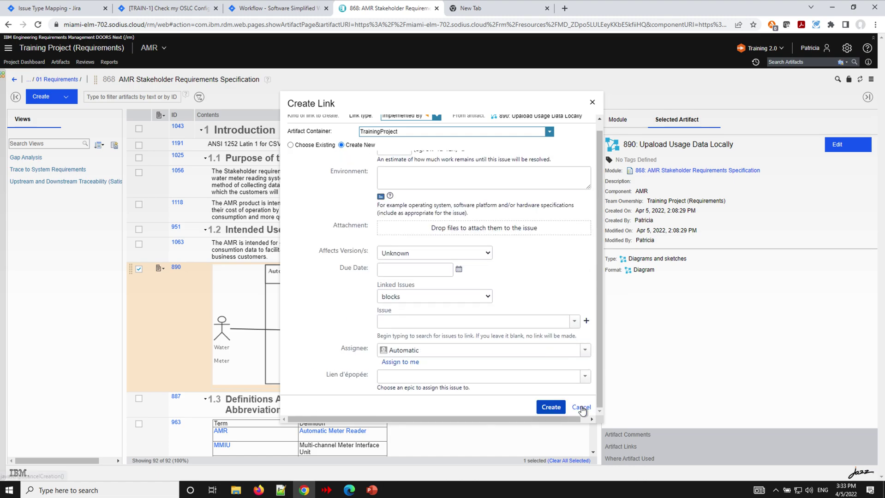
pyautogui.click(581, 408)
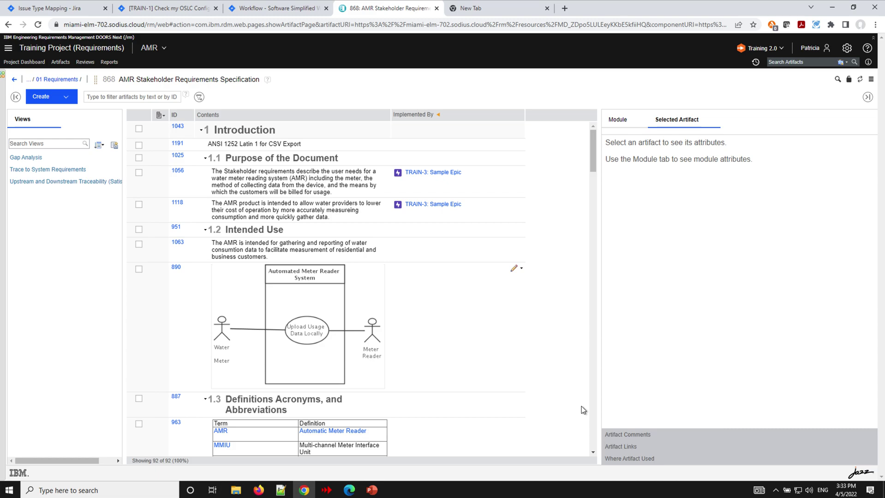
# Back in Jira's issue type mapping, customize the Implementation Request artifact type to use EPIC.
pyautogui.click(53, 9)
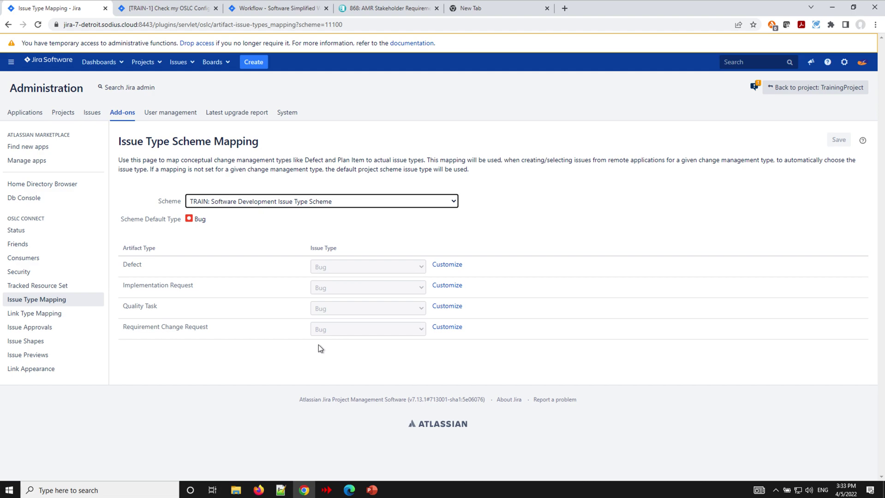
pyautogui.click(443, 288)
pyautogui.click(420, 289)
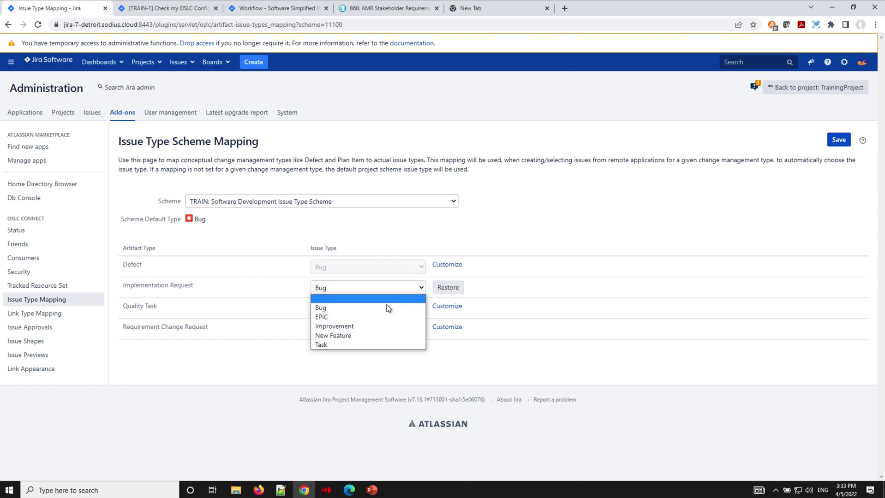
pyautogui.click(367, 318)
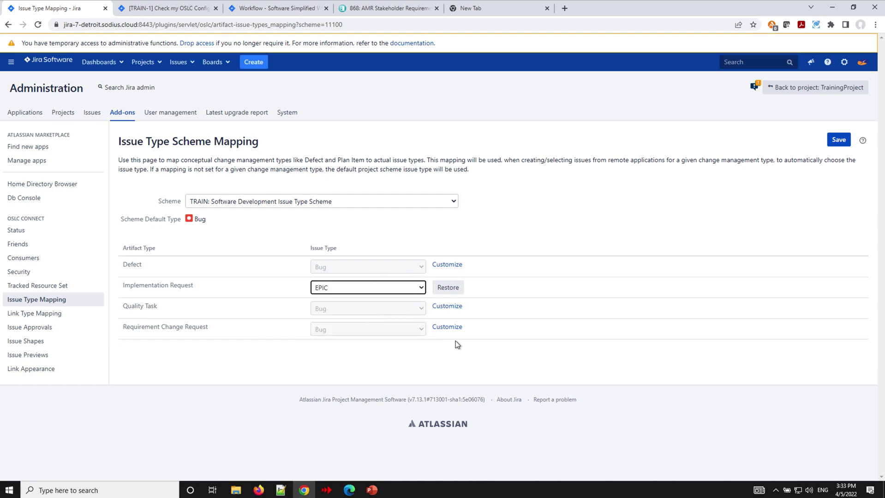
# Map Requirement Change Request to Task and Defect to a customized Bug type, and save the scheme mapping.
pyautogui.click(444, 329)
pyautogui.click(421, 329)
pyautogui.click(384, 386)
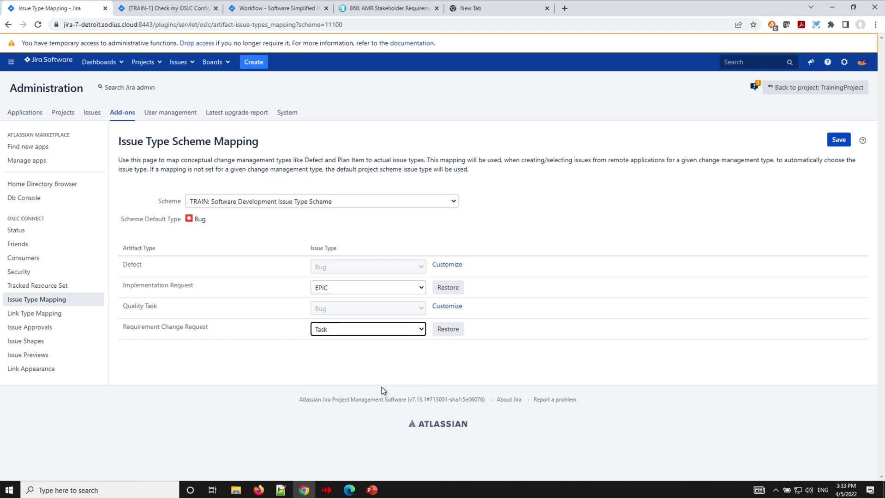
pyautogui.click(438, 267)
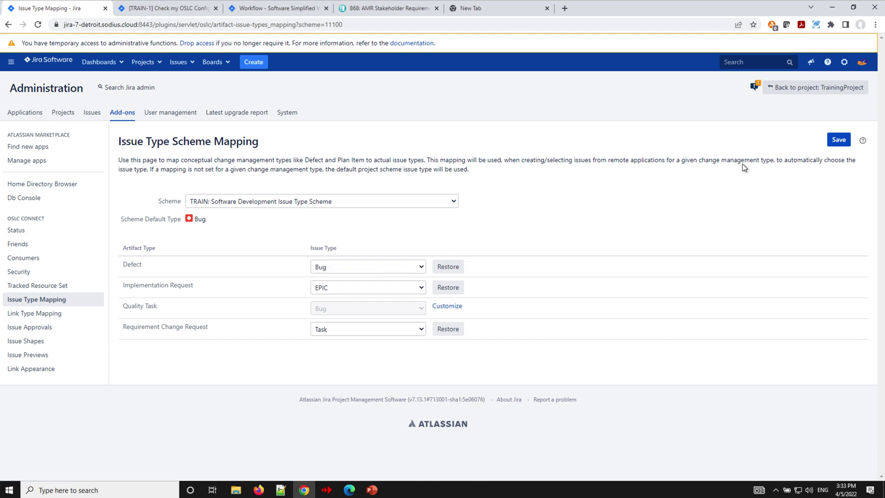
pyautogui.click(829, 143)
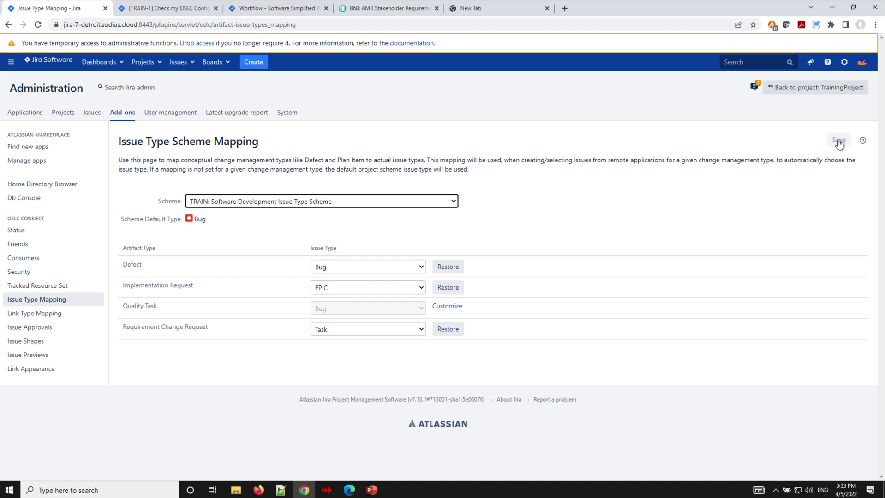
# In DOORS Next, check the default issue type offered for a new Implemented By link from artifact 890, and close the form.
pyautogui.click(384, 10)
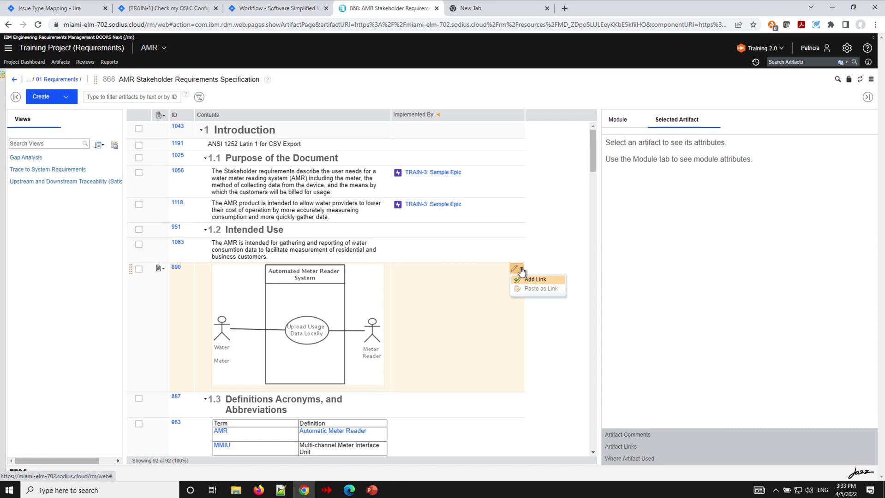
pyautogui.click(518, 276)
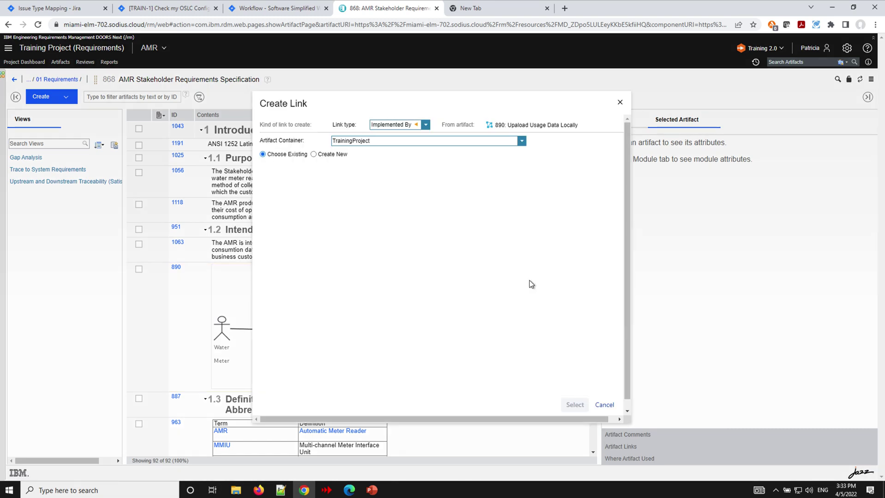
pyautogui.click(312, 154)
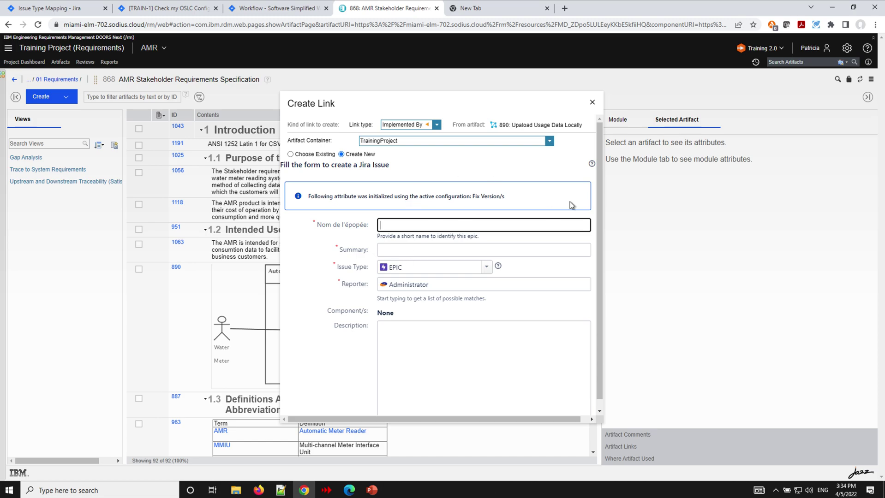
pyautogui.click(592, 102)
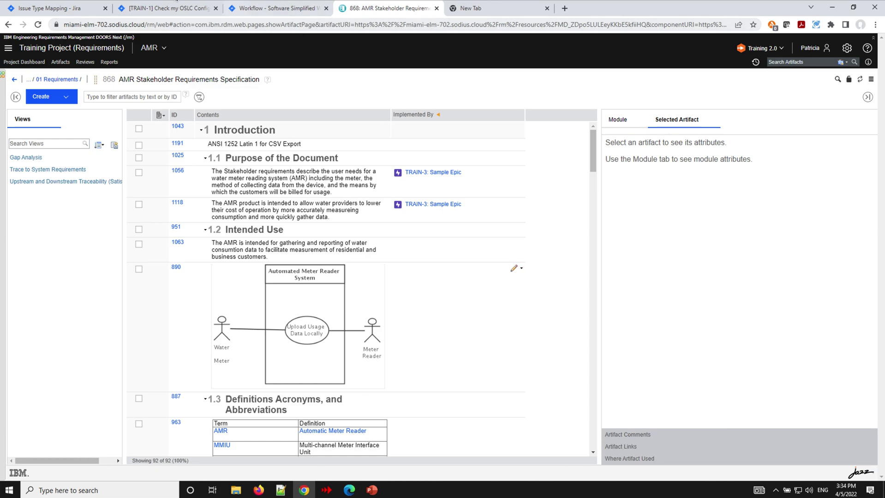
# In Jira, review the collaboration link types available for issue TRAIN-1, and cancel without creating a link.
pyautogui.click(167, 9)
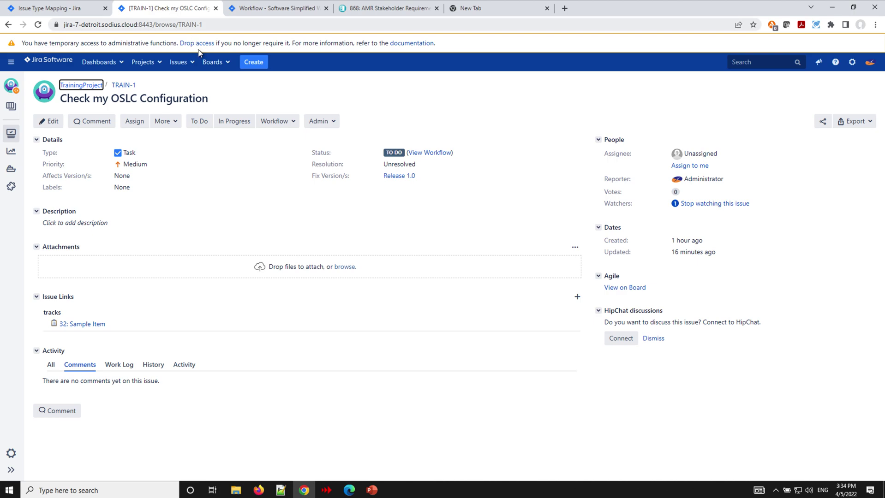
pyautogui.click(175, 121)
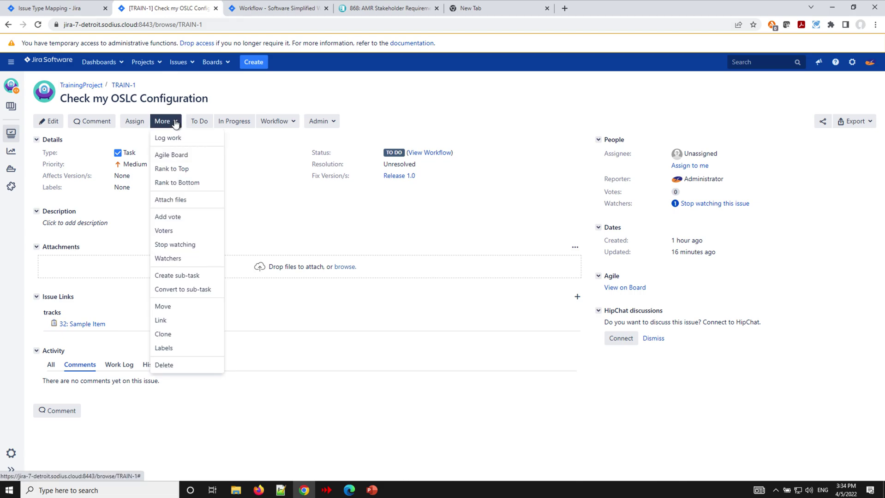
pyautogui.click(192, 326)
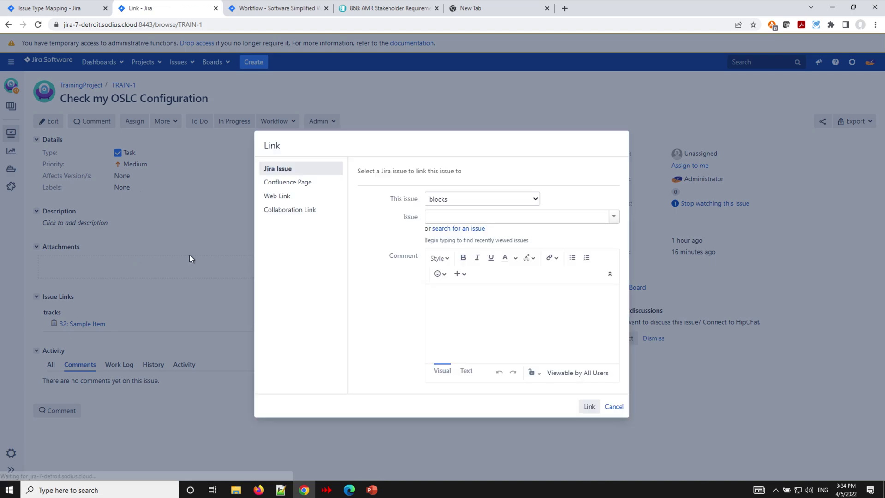
pyautogui.click(290, 210)
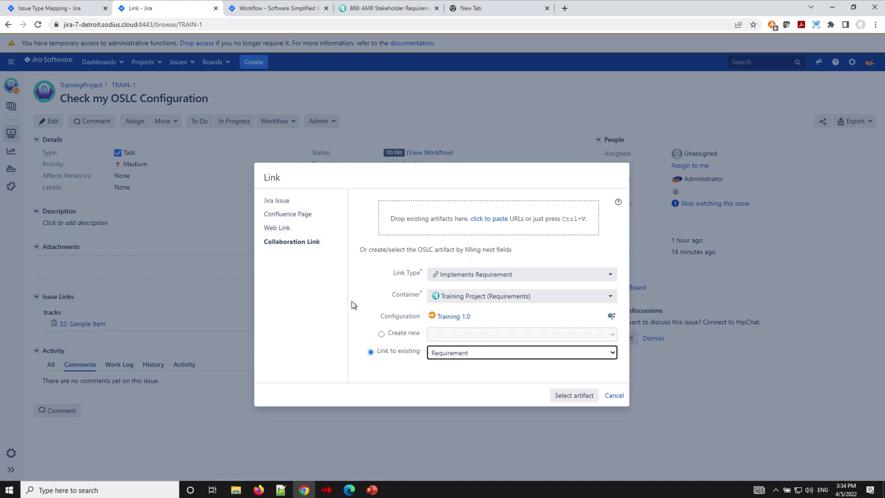
pyautogui.click(493, 274)
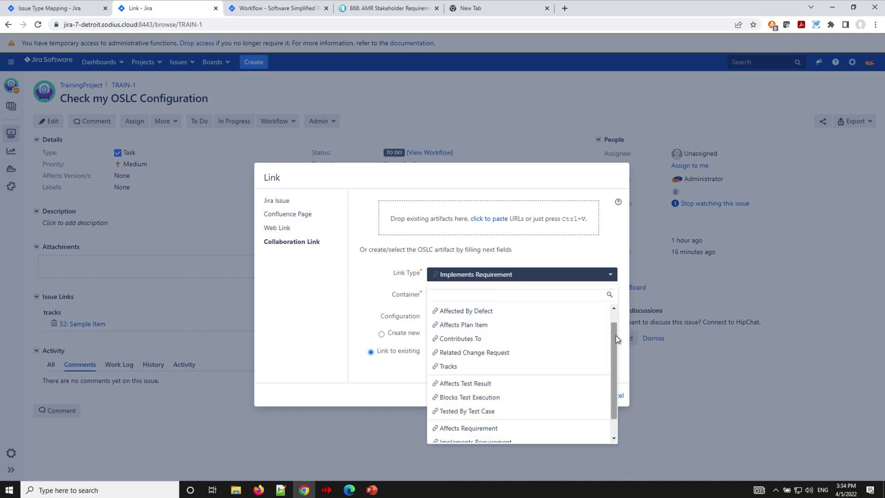
pyautogui.moveTo(615, 335); pyautogui.dragTo(614, 315)
pyautogui.moveTo(610, 323); pyautogui.dragTo(610, 416)
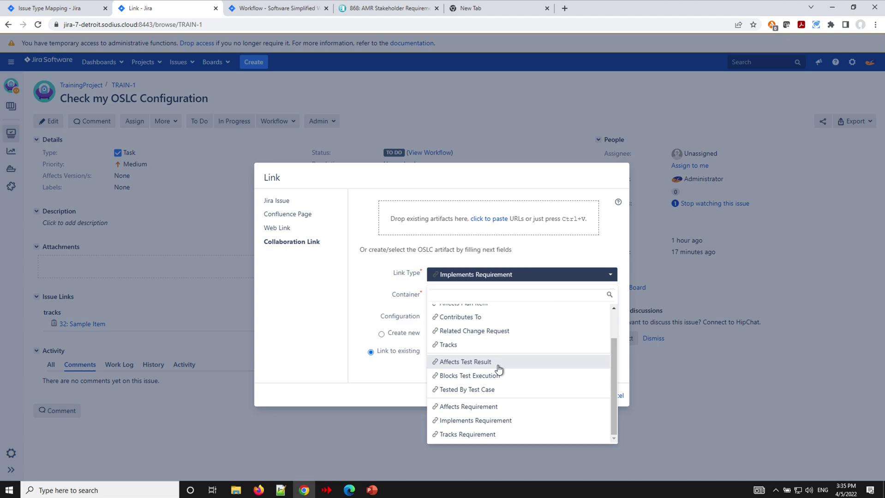
pyautogui.click(340, 322)
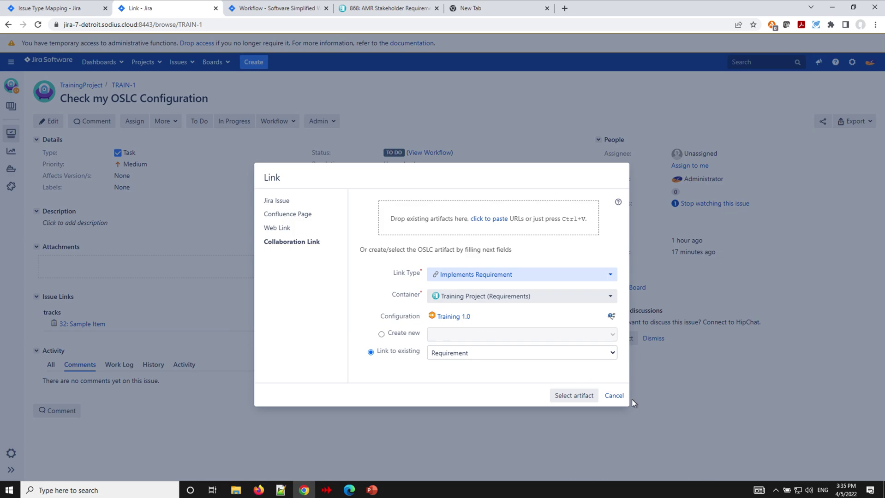
pyautogui.click(612, 397)
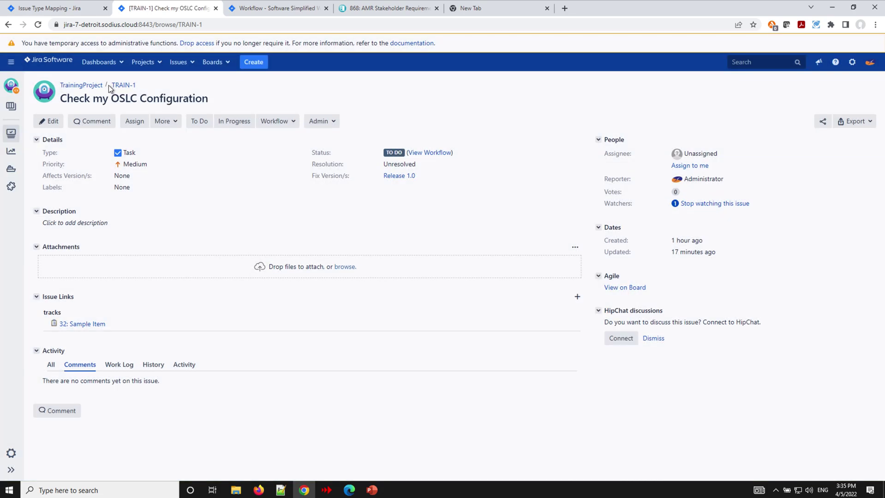
# Open the OSLC Connect link type mapping for the TRAIN: Software Development Issue Type Scheme.
pyautogui.click(63, 9)
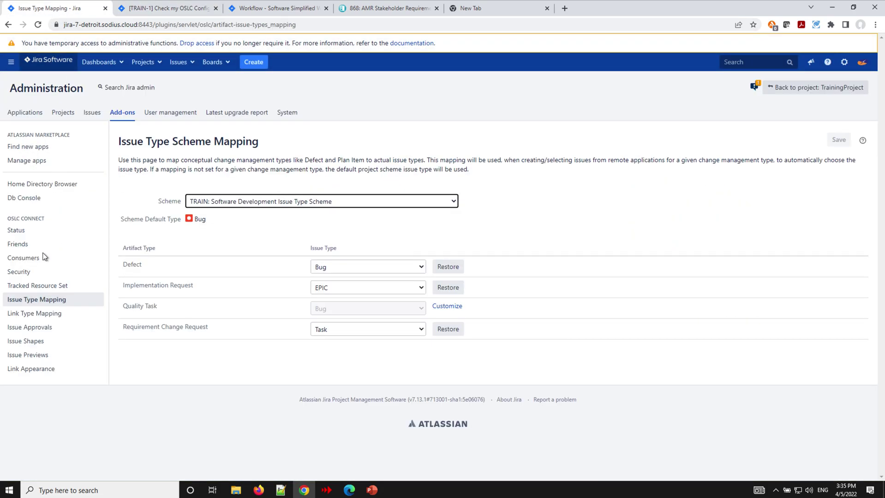
pyautogui.click(43, 314)
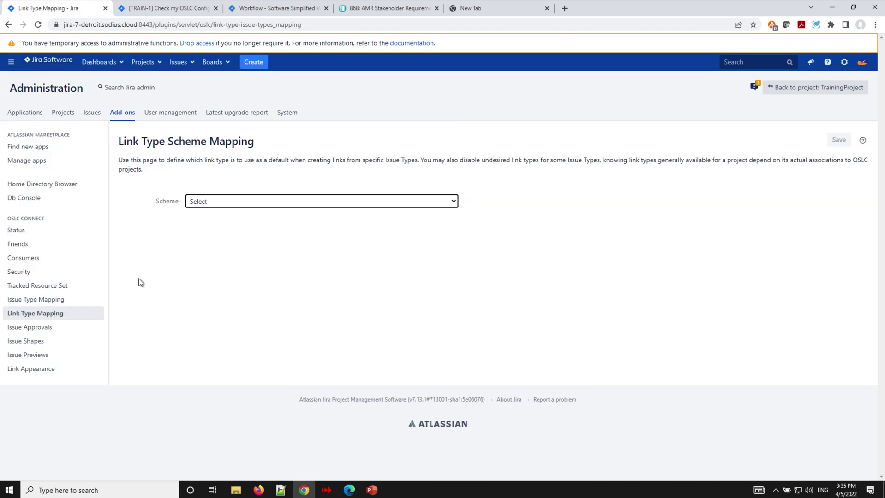
pyautogui.click(314, 202)
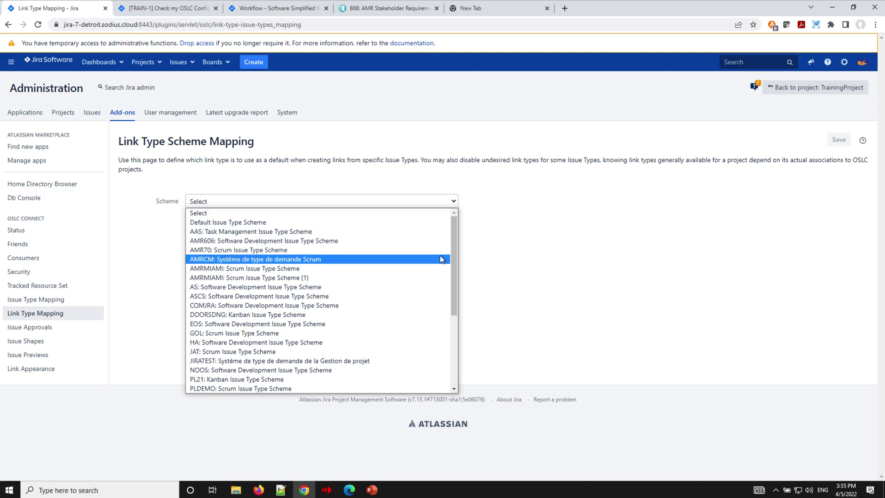
pyautogui.moveTo(456, 254); pyautogui.dragTo(453, 389)
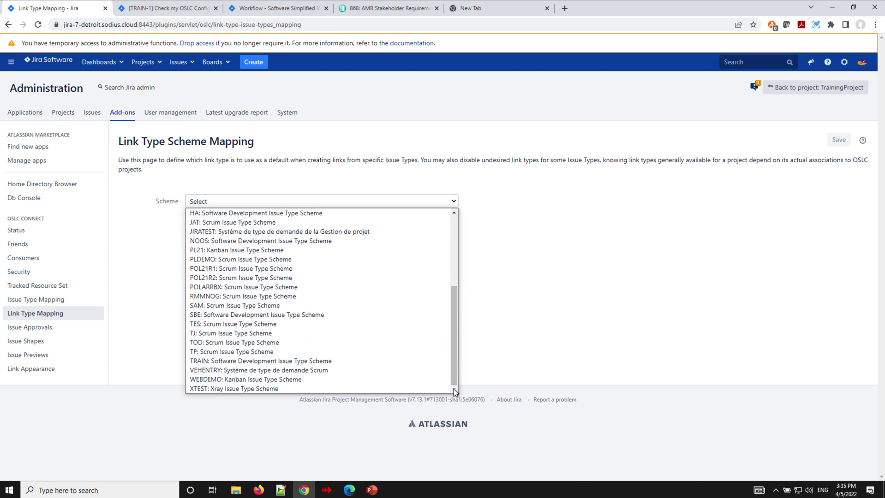
pyautogui.click(291, 360)
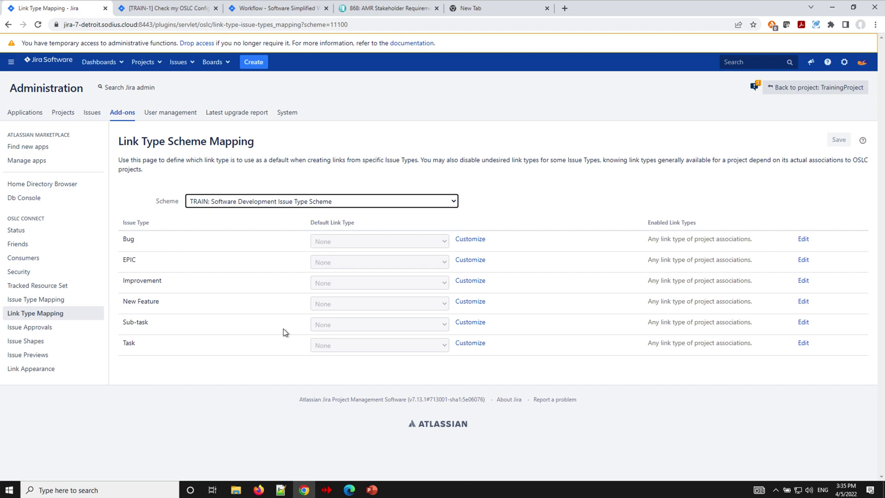
# Customize the default link type of the Task issue type to Related Change Request.
pyautogui.click(467, 344)
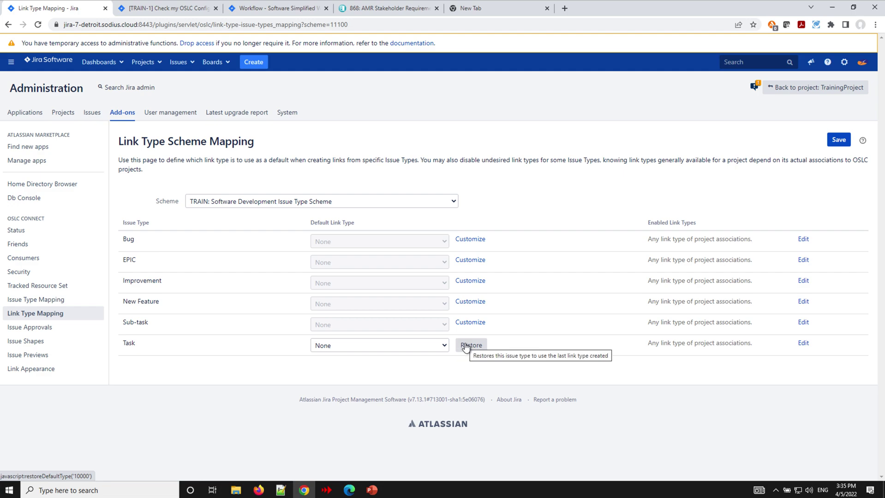
pyautogui.click(446, 345)
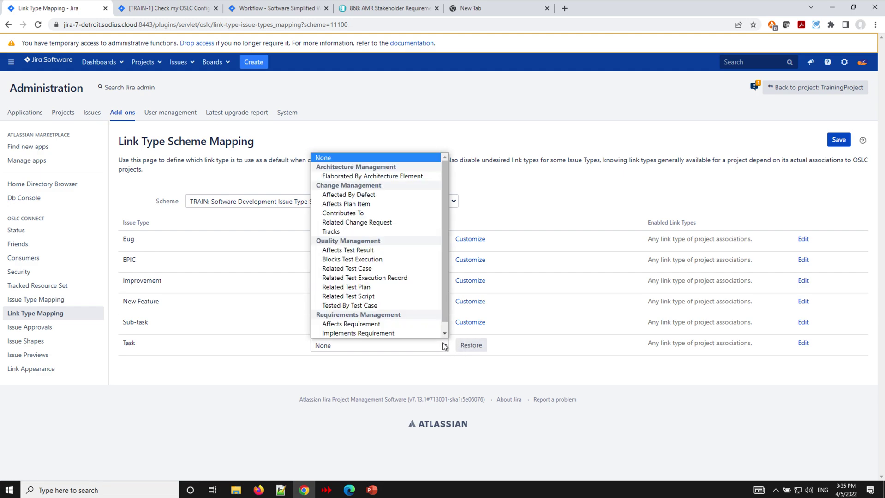
pyautogui.click(387, 222)
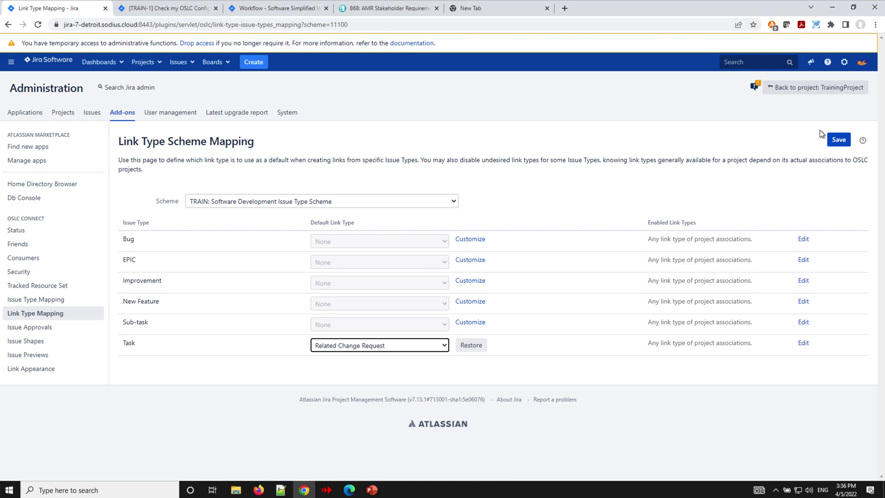
# Disable all link types for Task issues except the default one, and set Tracks to Selection only.
pyautogui.click(803, 343)
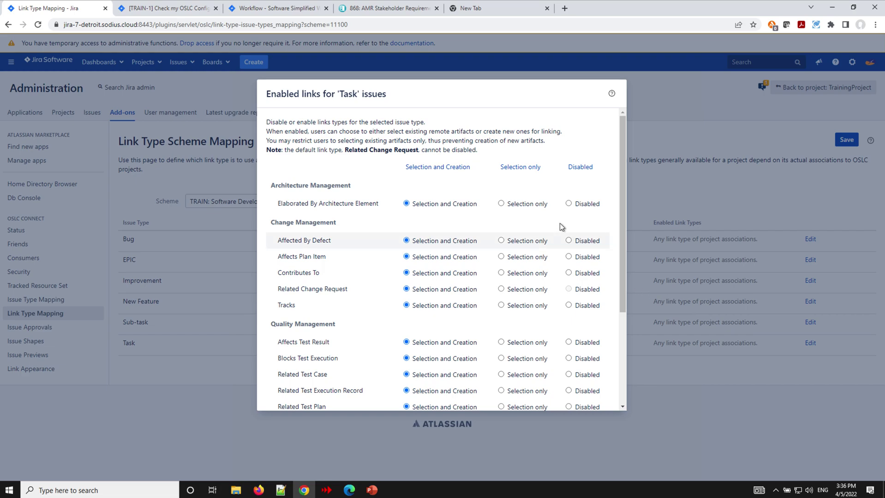
pyautogui.moveTo(624, 141)
pyautogui.mouseDown()
pyautogui.moveTo(620, 284)
pyautogui.moveTo(602, 335)
pyautogui.moveTo(628, 209)
pyautogui.moveTo(625, 125)
pyautogui.mouseUp()
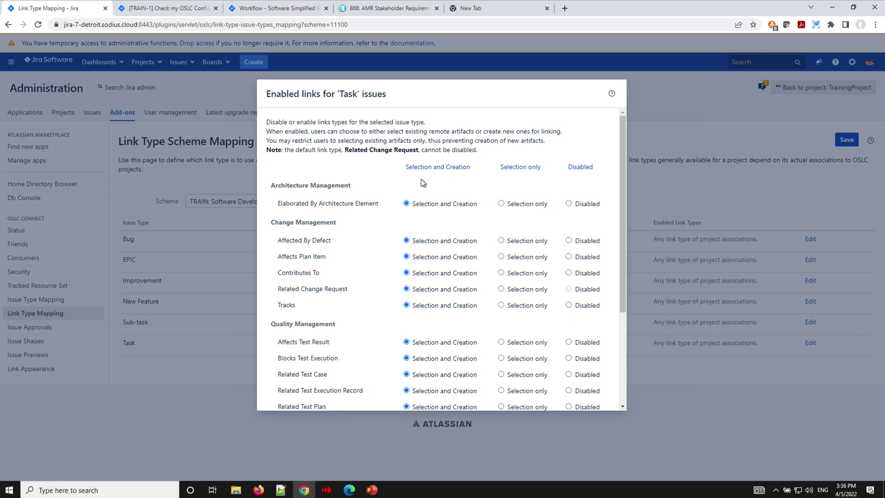
pyautogui.click(579, 168)
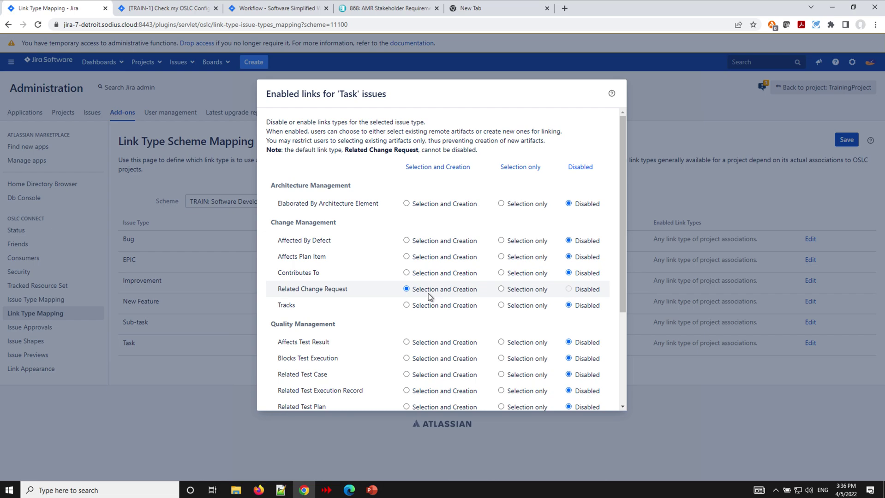
pyautogui.click(501, 305)
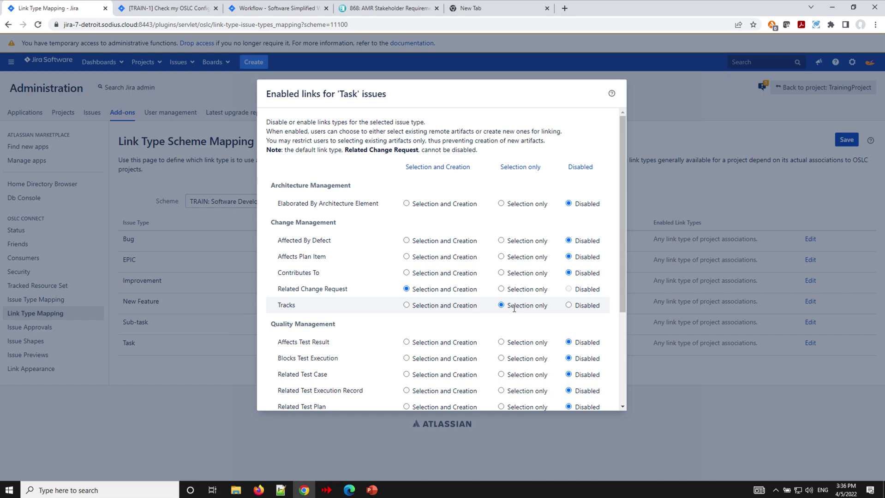
# Set Tracks Requirement to Selection only for Task issues, and save the link type scheme mapping.
pyautogui.scroll(-1, 510, 313)
pyautogui.scroll(-3, 510, 313)
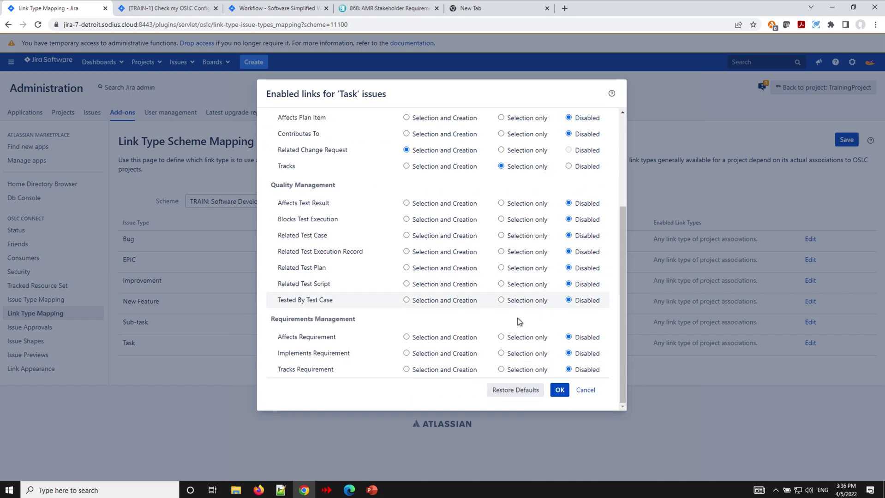
pyautogui.click(501, 354)
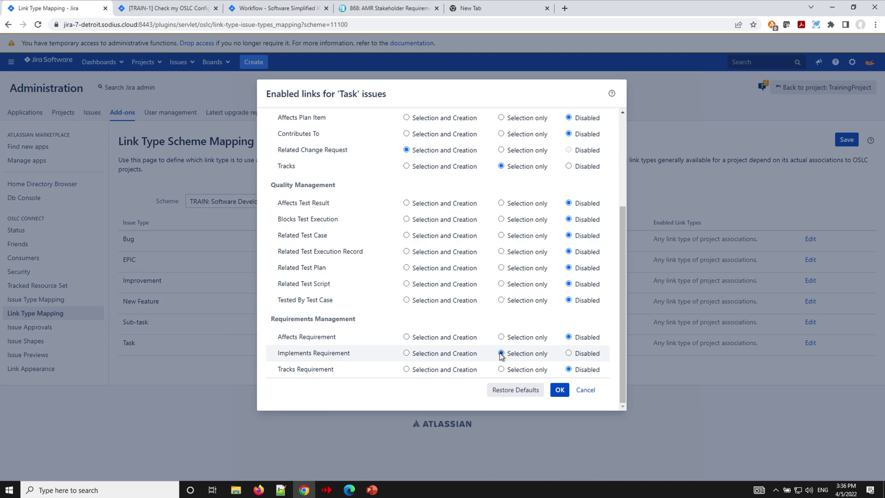
pyautogui.click(568, 354)
pyautogui.click(501, 369)
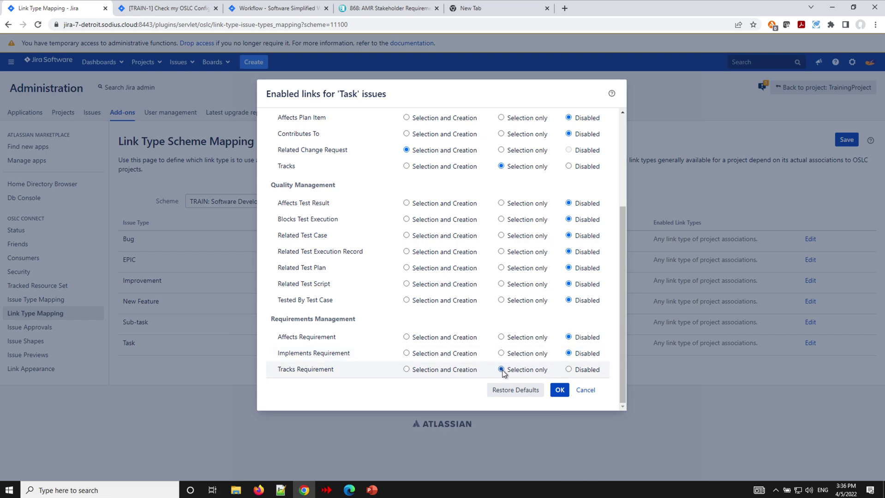
pyautogui.click(560, 390)
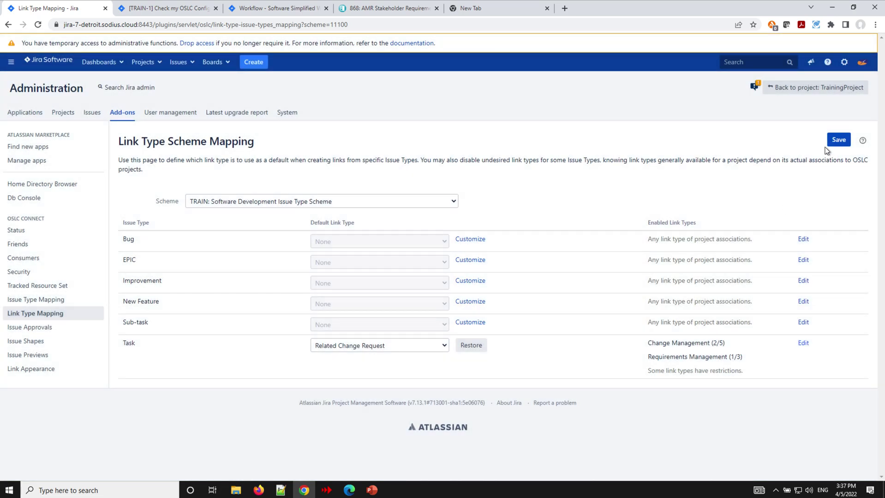
pyautogui.click(838, 141)
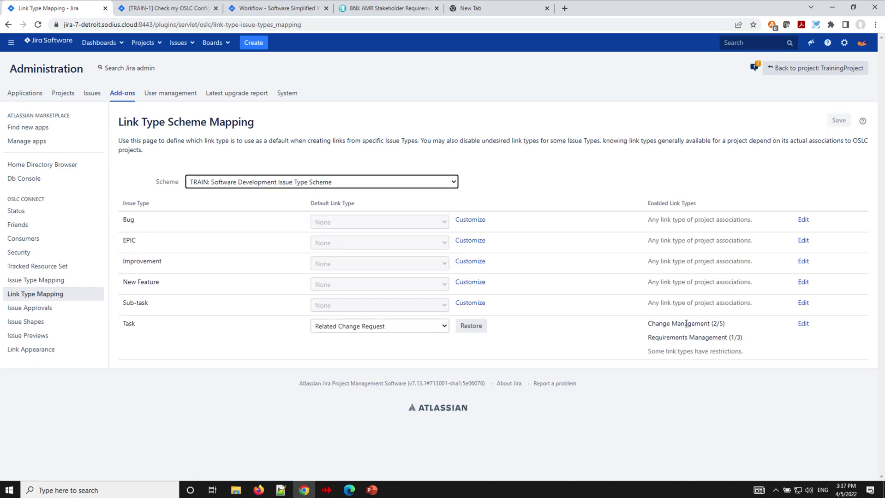
# On the reloaded issue TRAIN-1, review the link types offered for a new collaboration link and choose Tracks Requirement.
pyautogui.click(177, 8)
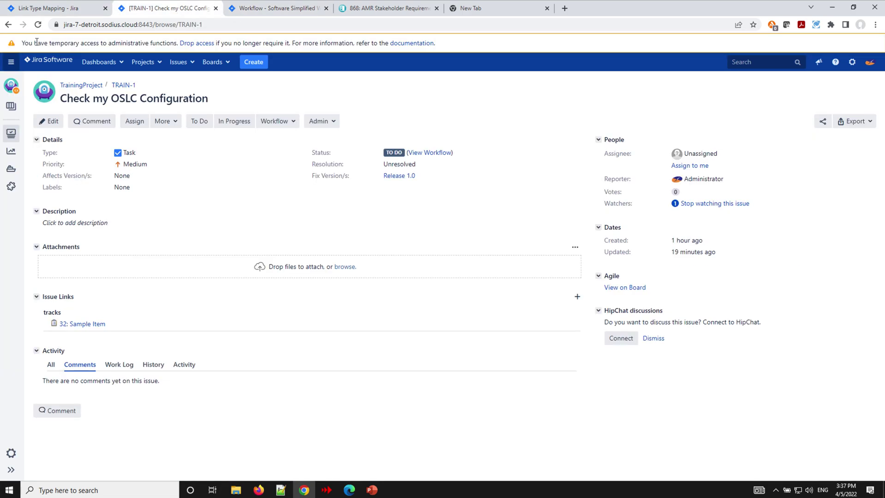
pyautogui.click(38, 25)
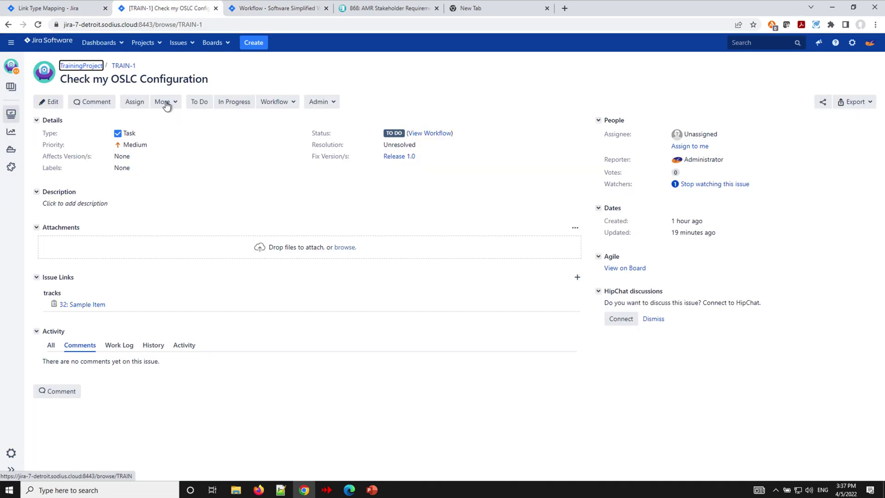
pyautogui.click(166, 106)
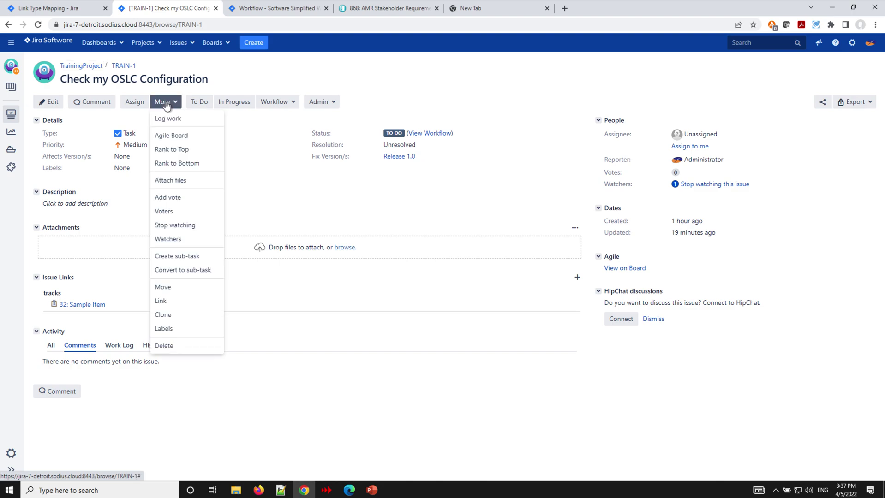
pyautogui.click(181, 303)
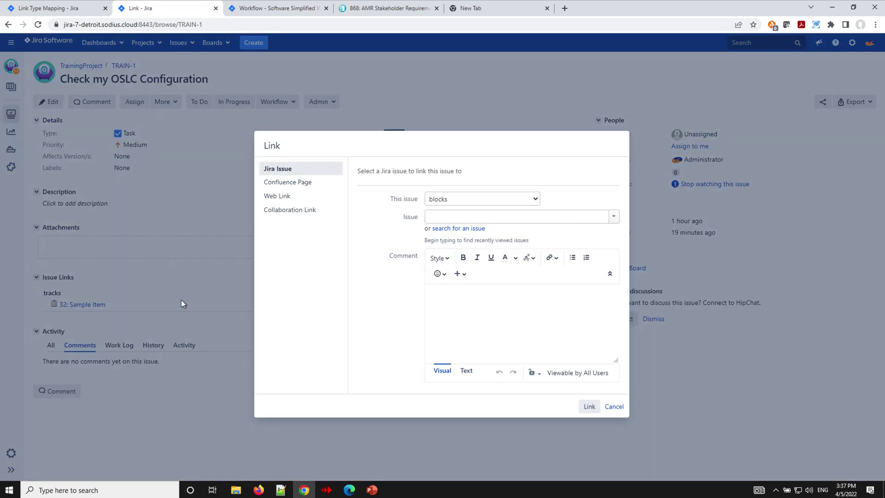
pyautogui.click(306, 210)
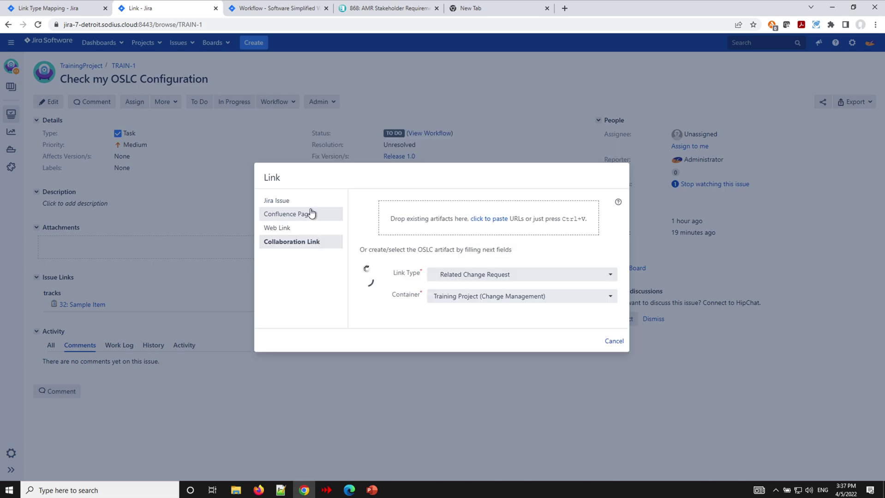
pyautogui.click(473, 277)
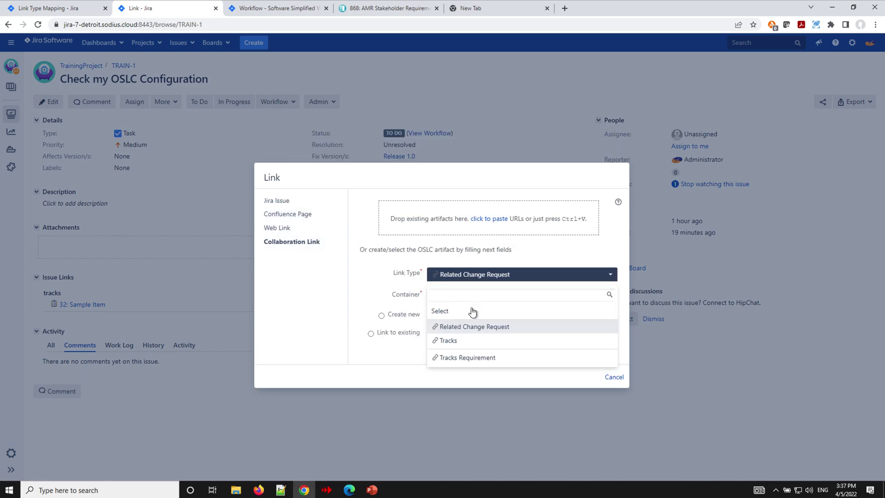
pyautogui.click(471, 359)
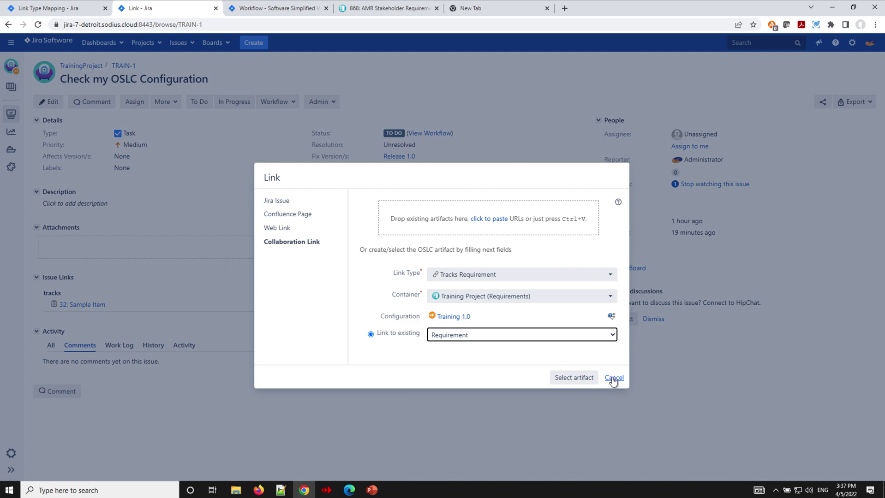
# Check the options for the Related Change Request link type, logging in to IBM Engineering Lifecycle Management, and cancel the link.
pyautogui.click(479, 277)
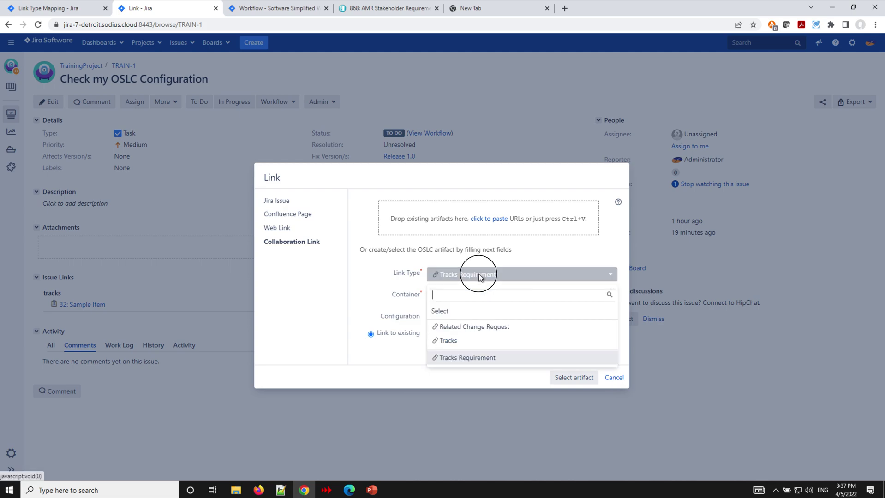
pyautogui.click(474, 327)
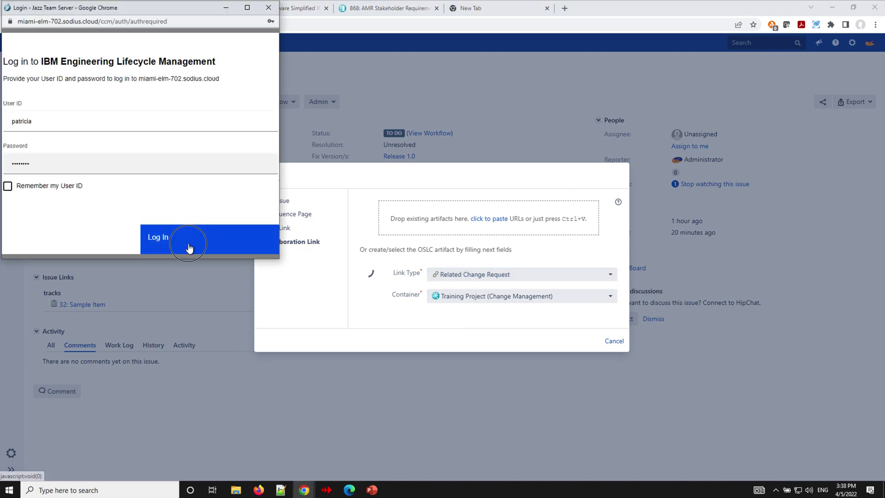
pyautogui.click(203, 247)
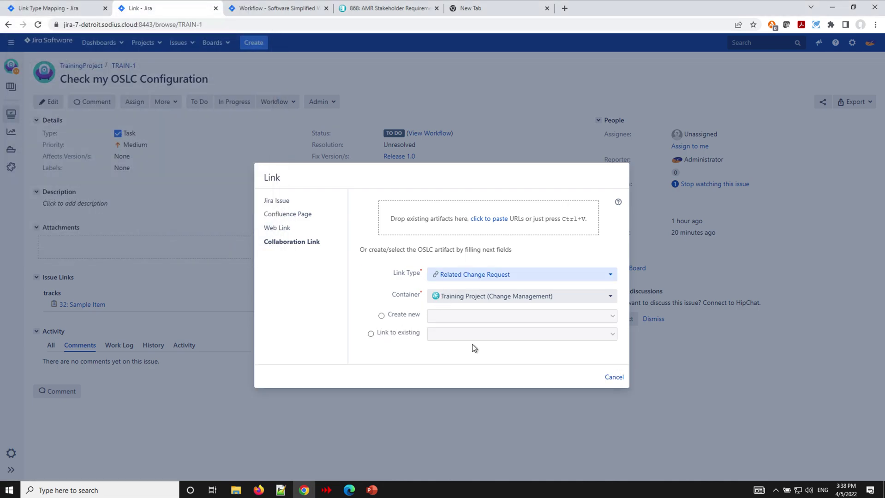
pyautogui.click(614, 379)
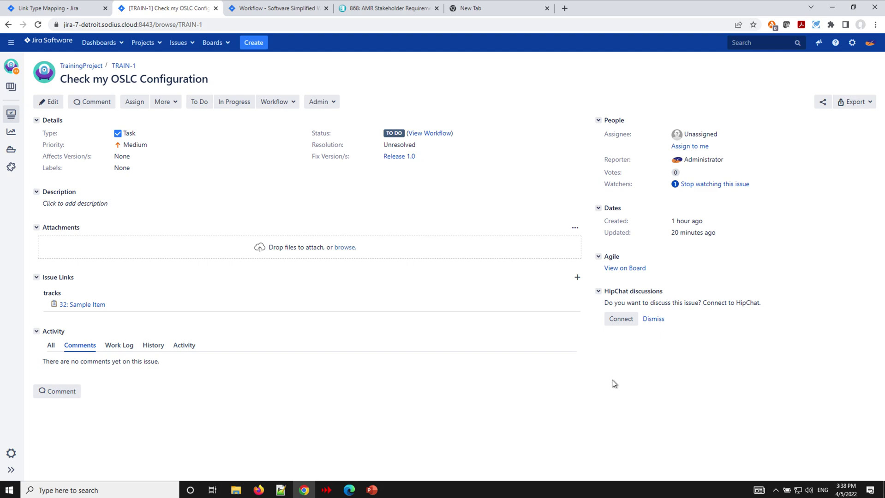
# Open issue TRAIN-3 by changing the issue number in the current issue's address.
pyautogui.click(237, 24)
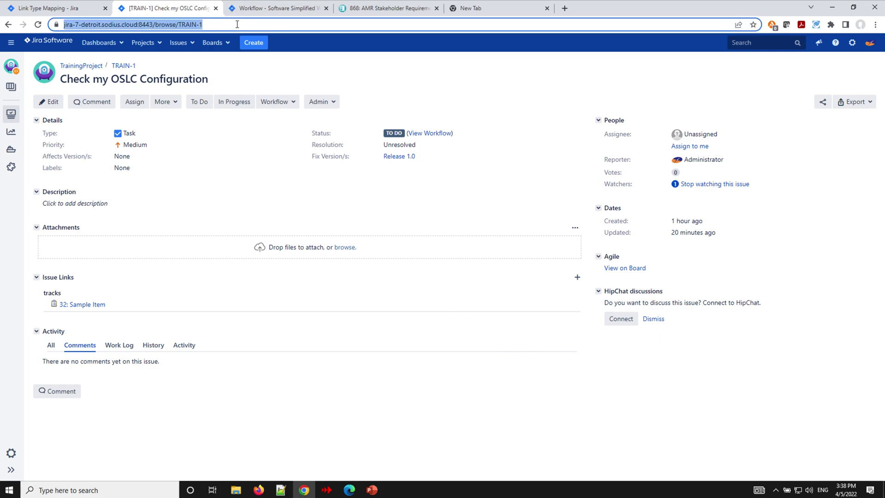
pyautogui.click(237, 24)
pyautogui.press('BackSpace')
pyautogui.write('3')
pyautogui.press('Return')
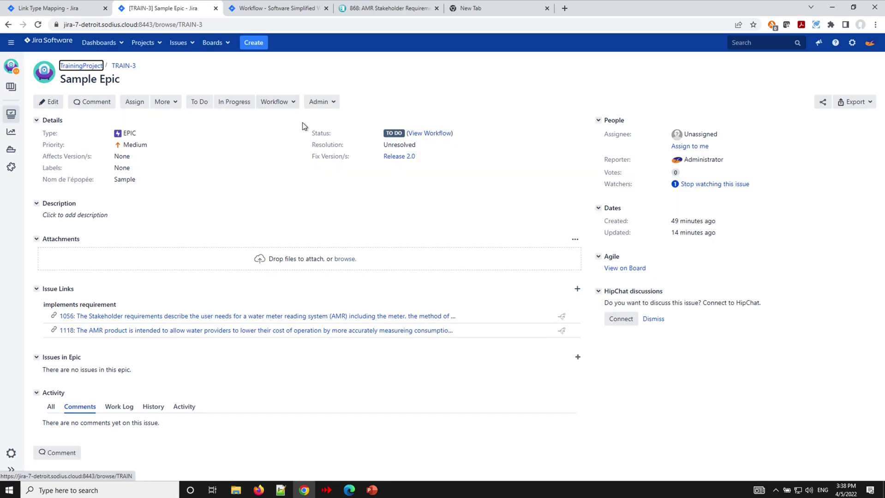
# Open the In Progress transition's OSLC property validator in the TRAIN workflow draft, confirming administrator access with the saved account password.
pyautogui.click(260, 9)
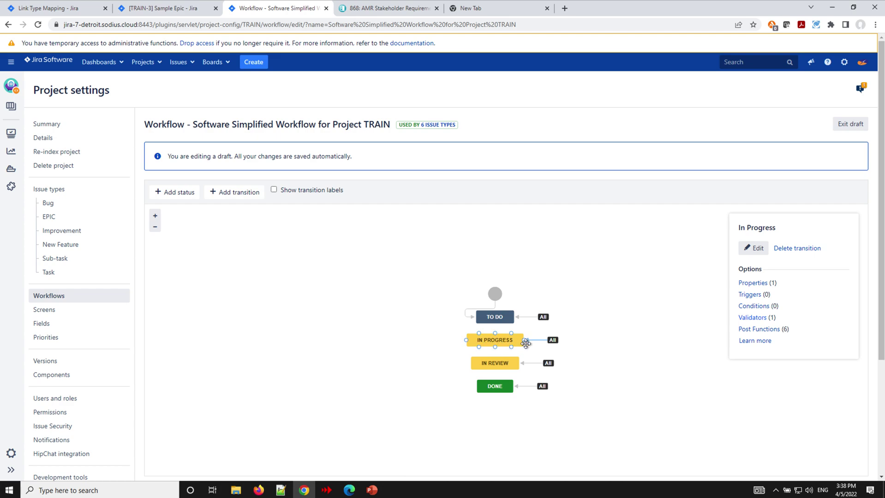
pyautogui.click(768, 317)
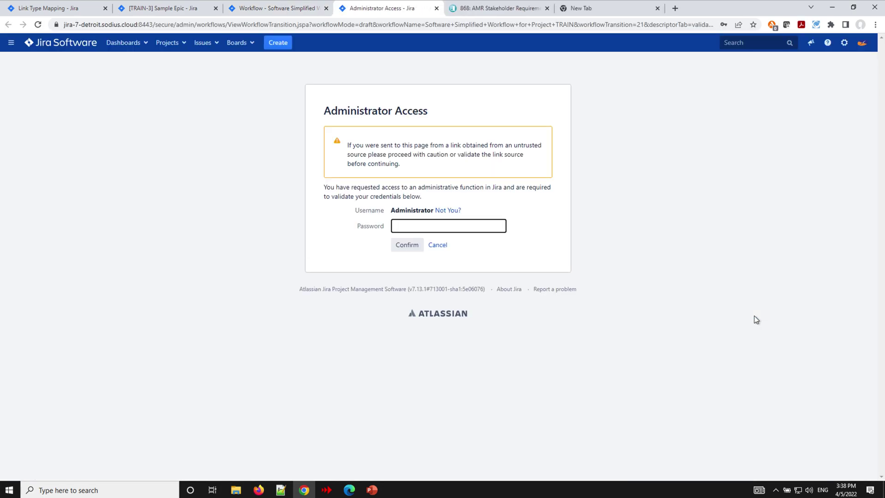
pyautogui.click(448, 227)
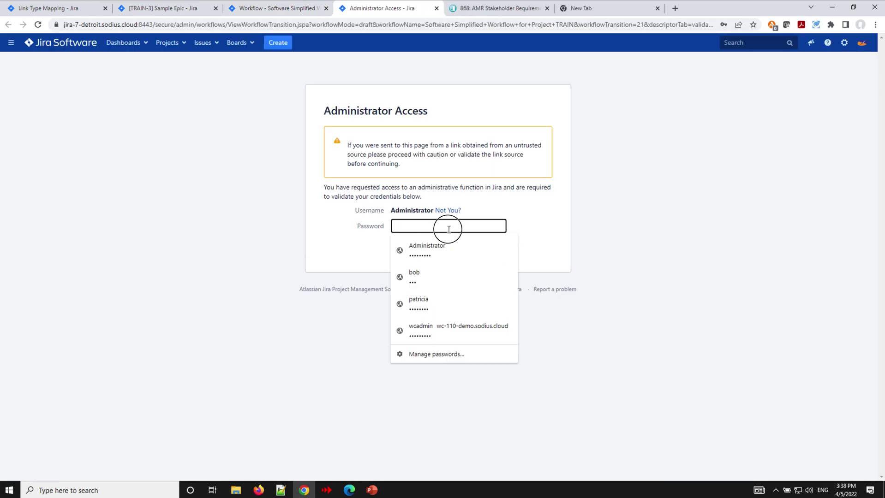
pyautogui.click(432, 252)
pyautogui.click(406, 249)
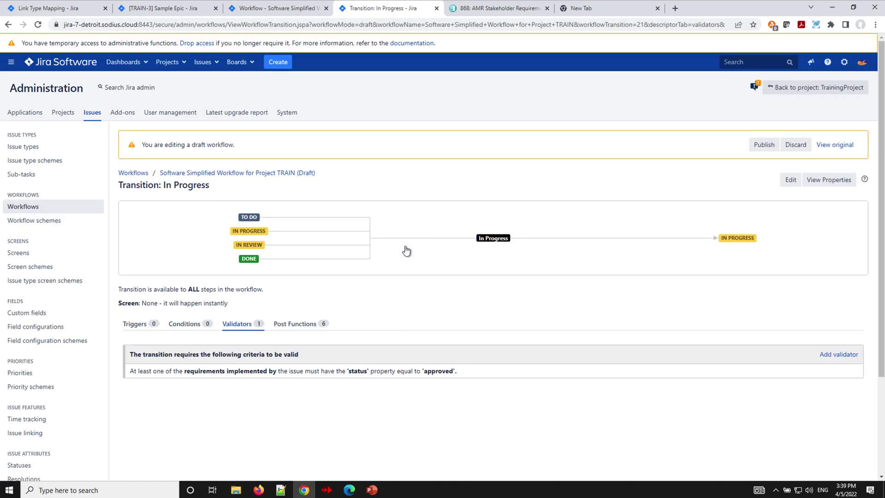
pyautogui.click(840, 371)
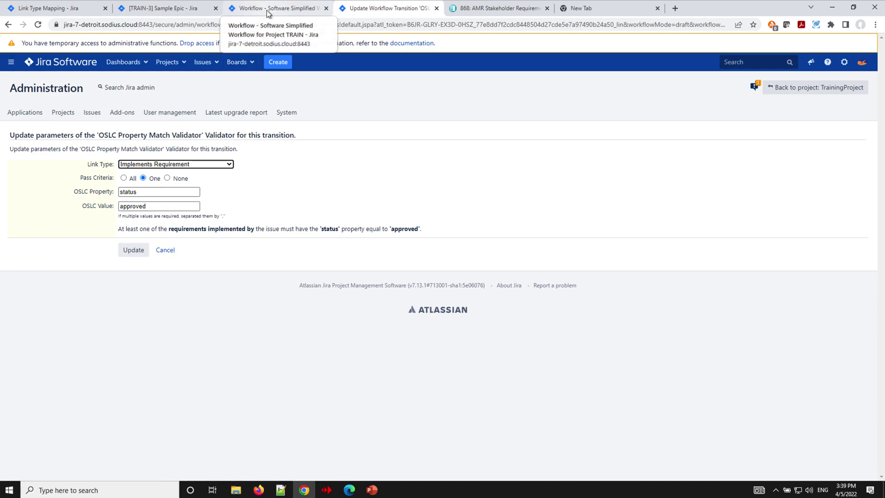
# Try to move the epic TRAIN-3 to In Progress with remote previews logged in, and examine its implemented requirements.
pyautogui.click(164, 9)
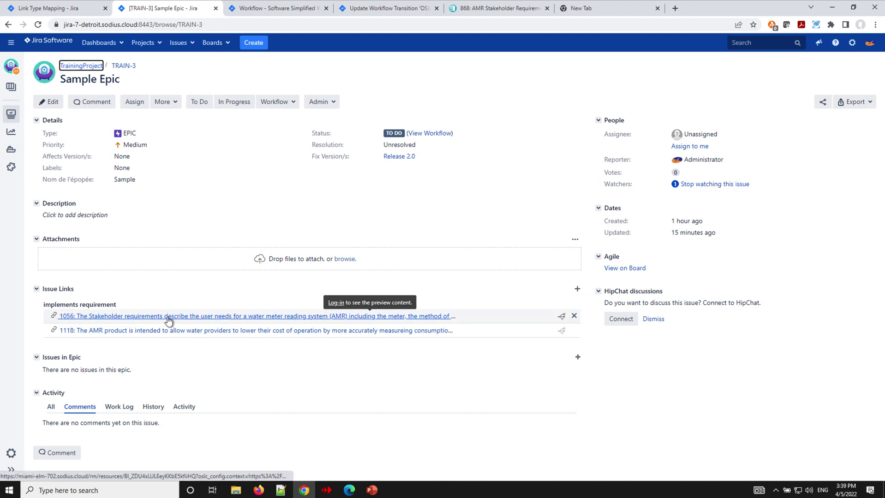
pyautogui.click(333, 316)
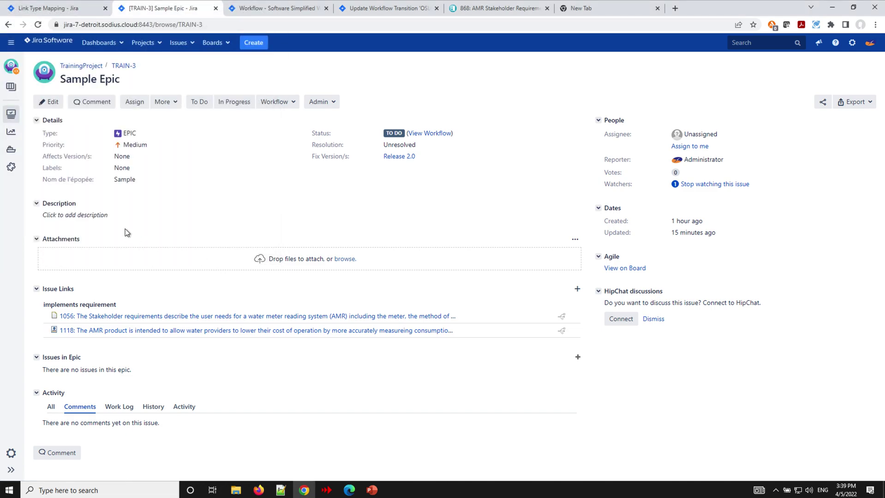
pyautogui.click(235, 104)
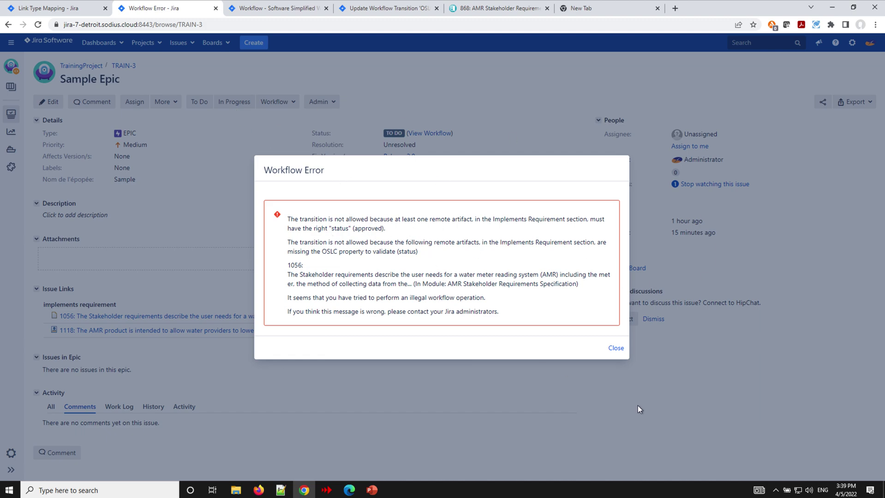
pyautogui.click(616, 348)
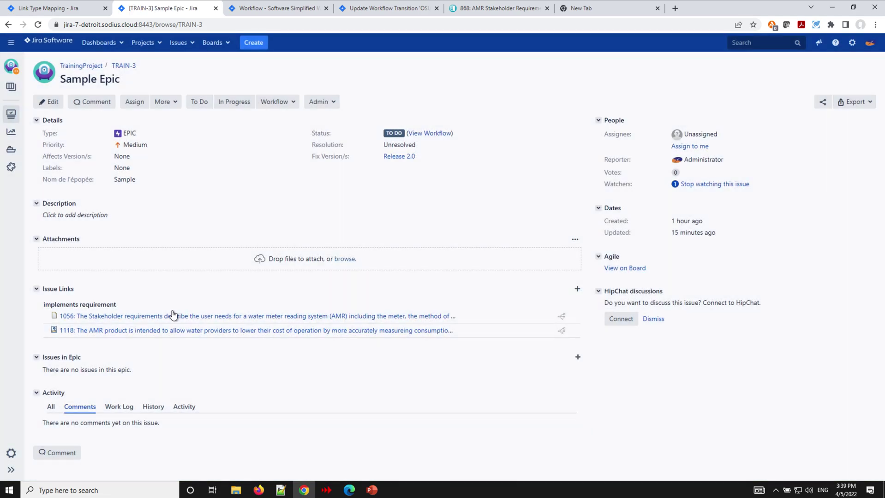
pyautogui.moveTo(174, 318)
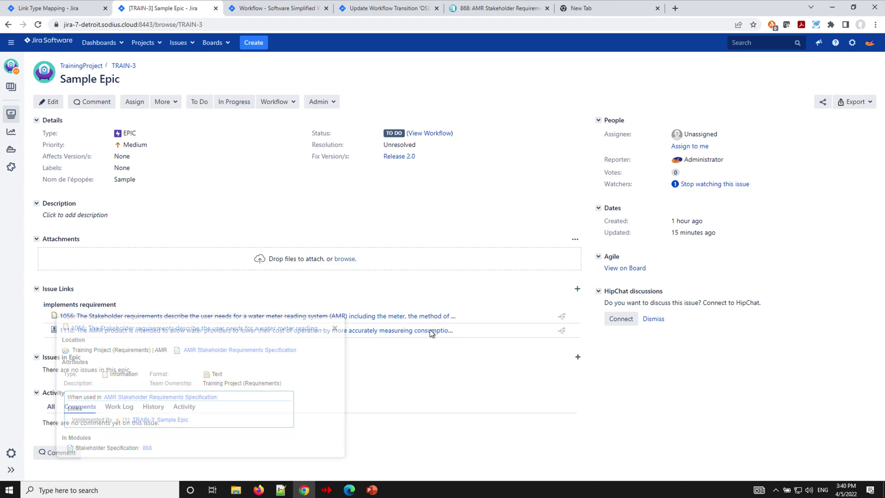
pyautogui.moveTo(409, 330)
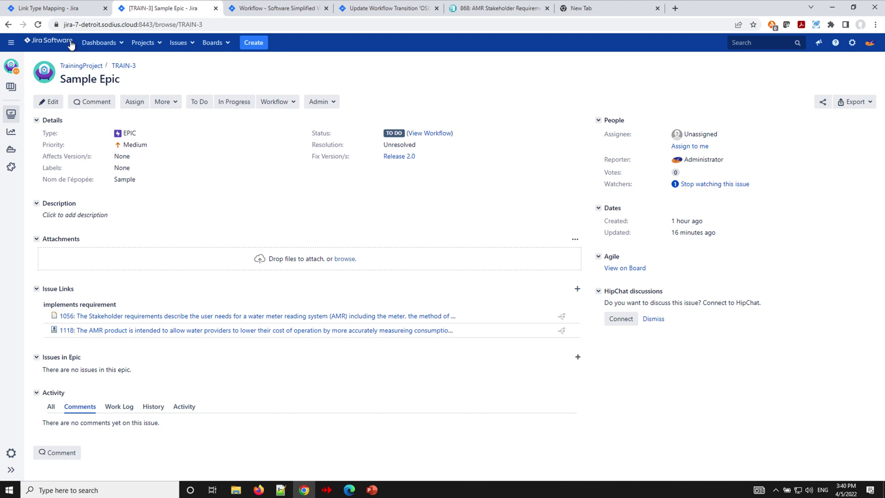
# Open the OSLC Connect Link Appearance settings in Jira administration.
pyautogui.click(48, 8)
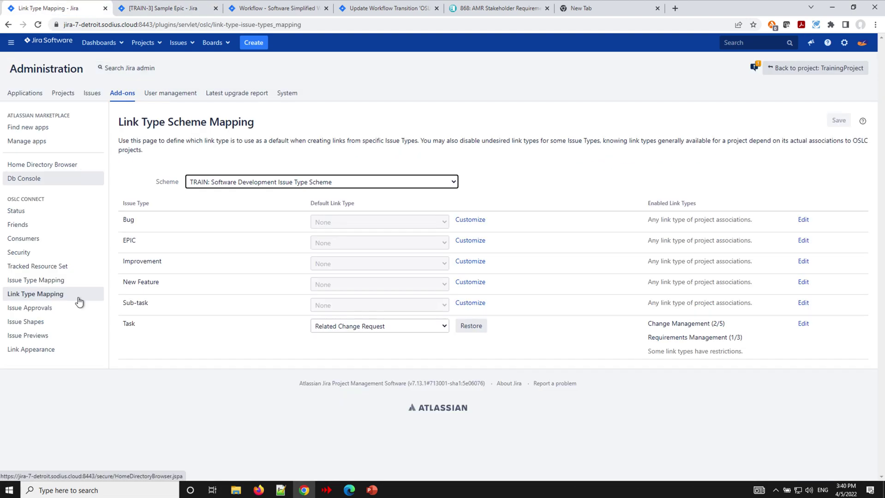
pyautogui.click(31, 350)
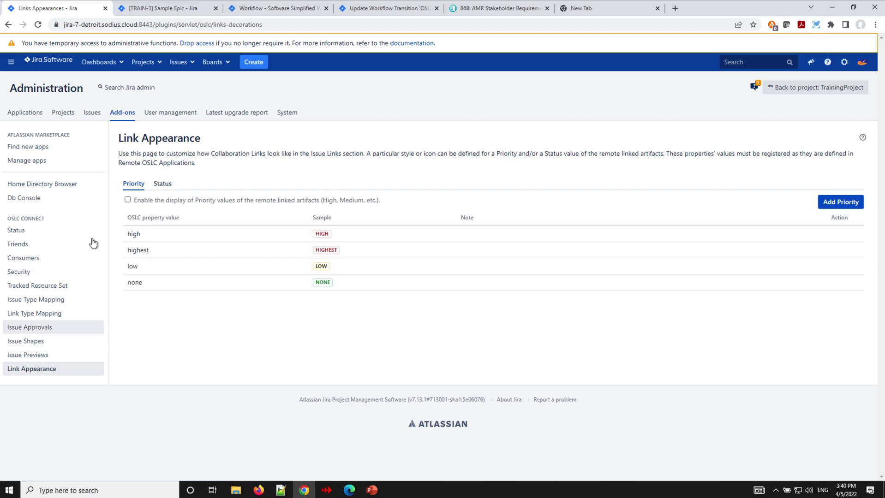
# Enable the display of both Priority and Status values of remote linked artifacts in the Link Appearance settings.
pyautogui.click(127, 199)
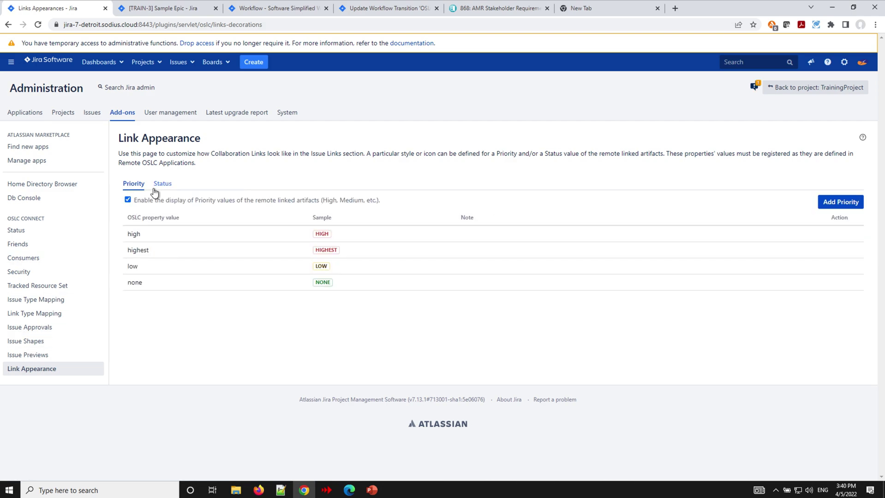
pyautogui.click(156, 184)
pyautogui.click(126, 201)
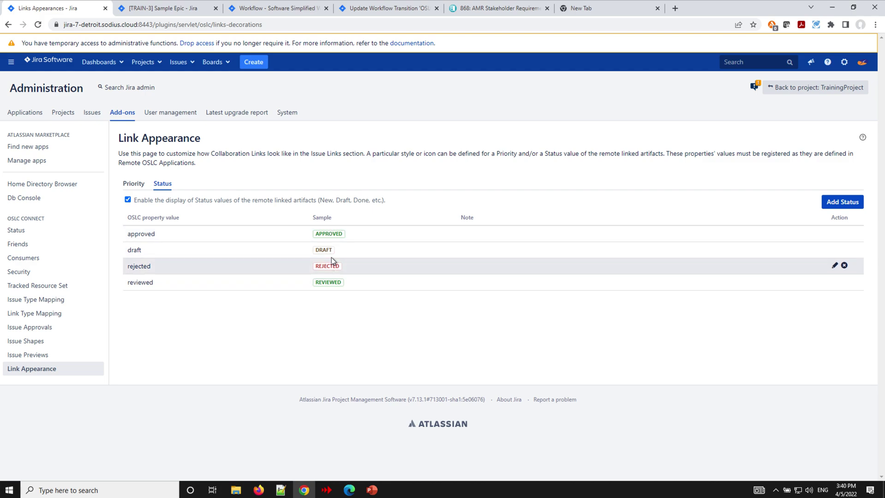
# Change the high priority's appearance from color to the icon /images/icons/priorities/critical.png and save it.
pyautogui.click(135, 185)
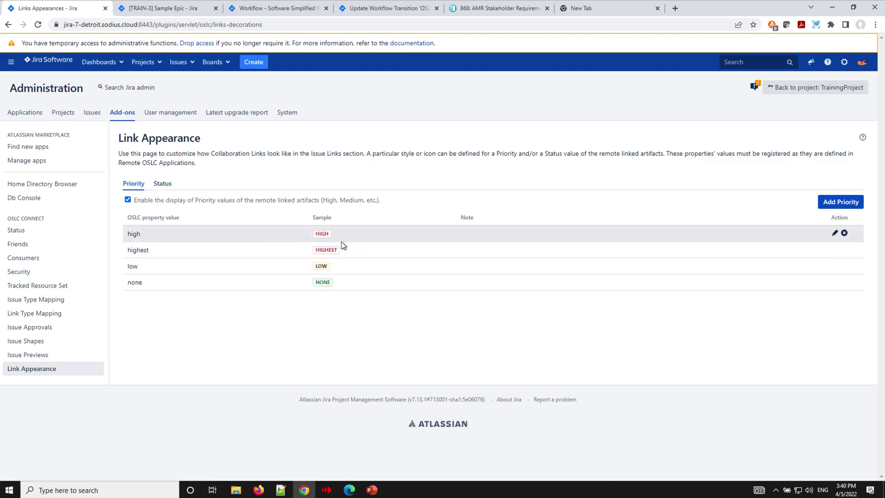
pyautogui.click(834, 233)
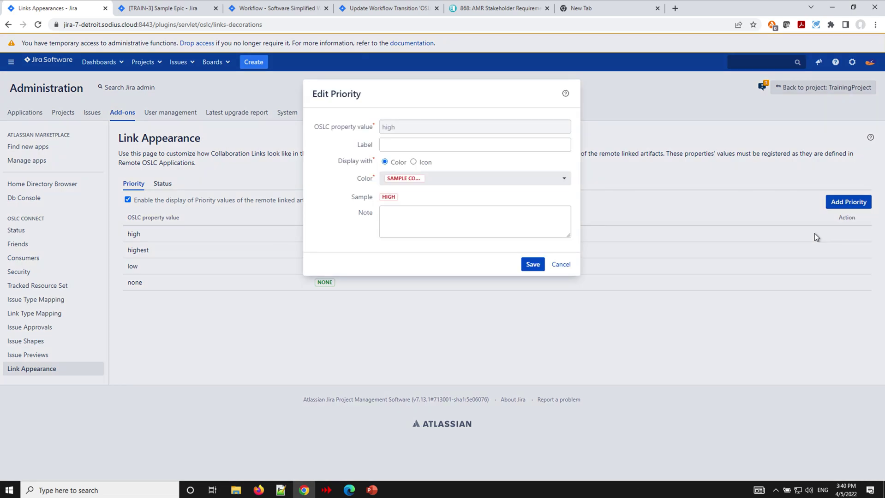
pyautogui.click(414, 162)
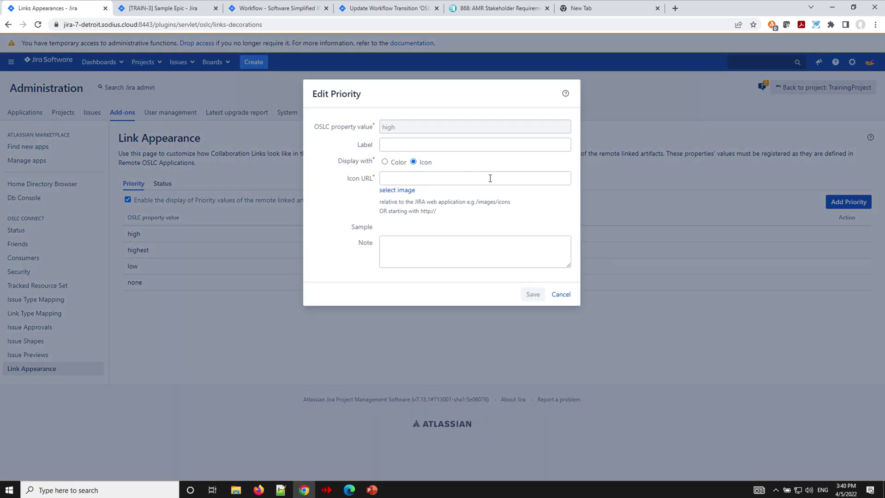
pyautogui.click(409, 191)
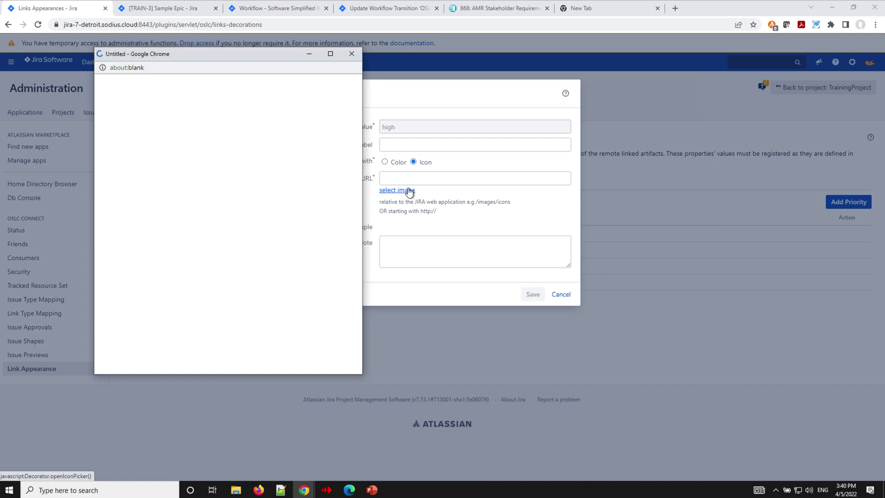
pyautogui.click(175, 178)
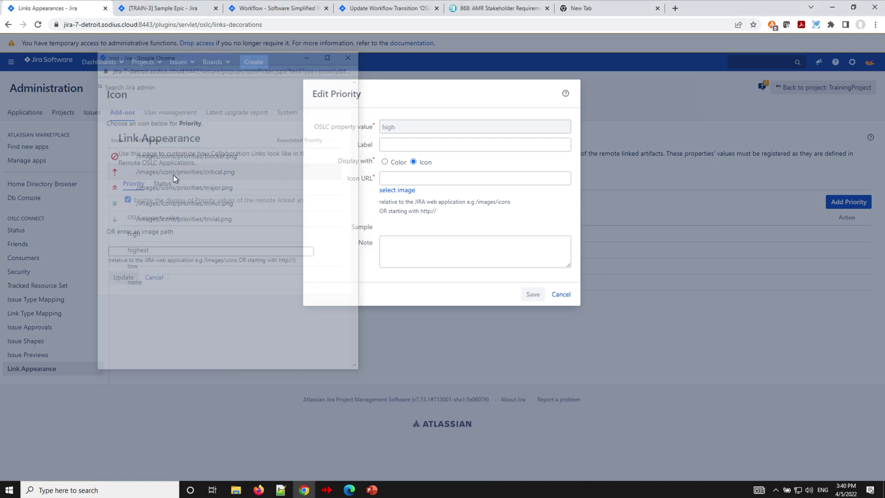
pyautogui.click(531, 295)
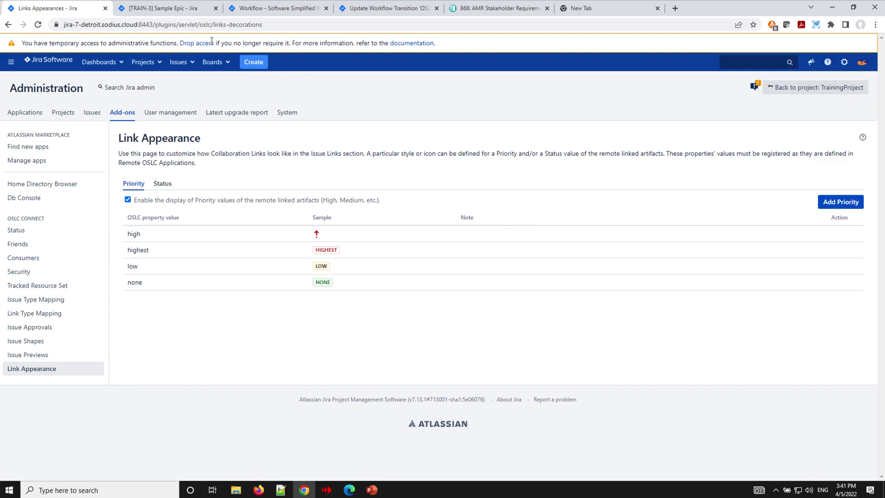
# Refresh the epic TRAIN-3 and try to move it to In Progress.
pyautogui.click(161, 11)
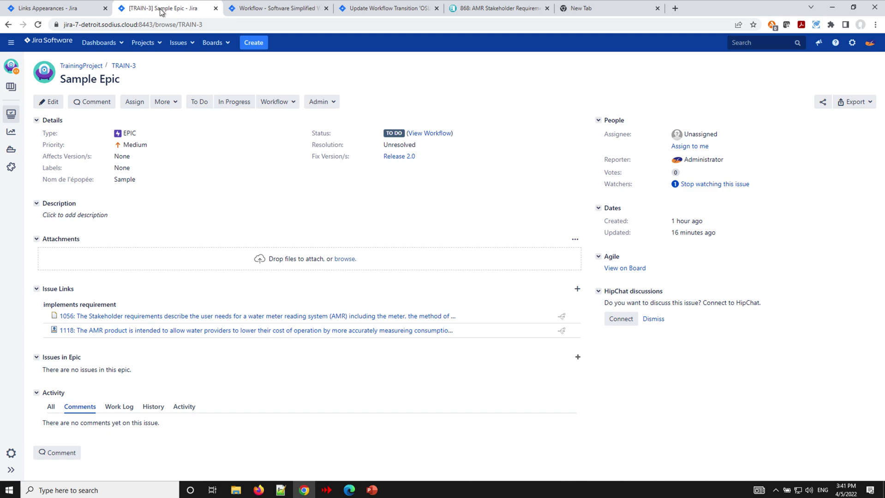
pyautogui.click(38, 24)
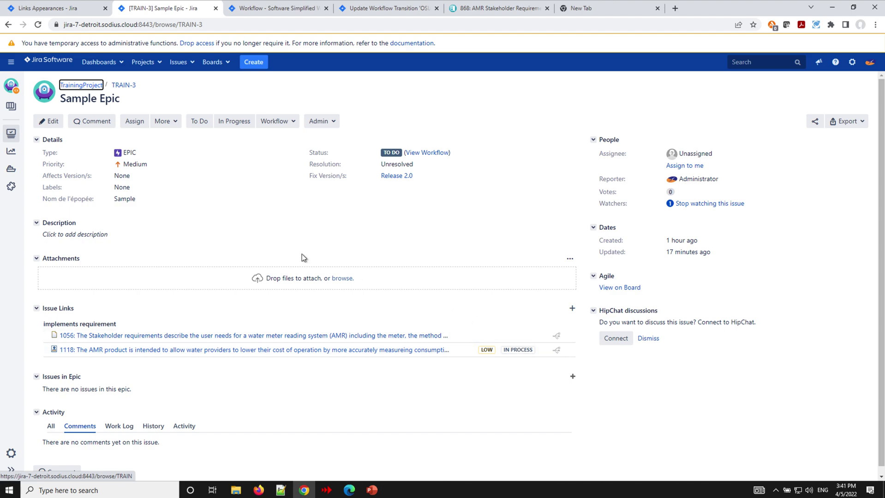
pyautogui.click(229, 123)
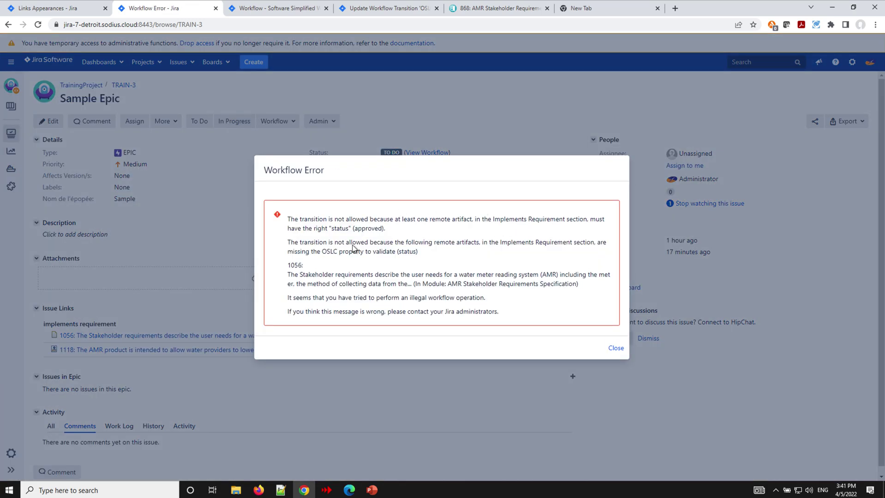
pyautogui.click(618, 348)
# Open linked requirement 1118 in DOORS Next from its preview in TRAIN-3's issue links.
pyautogui.rightClick(329, 352)
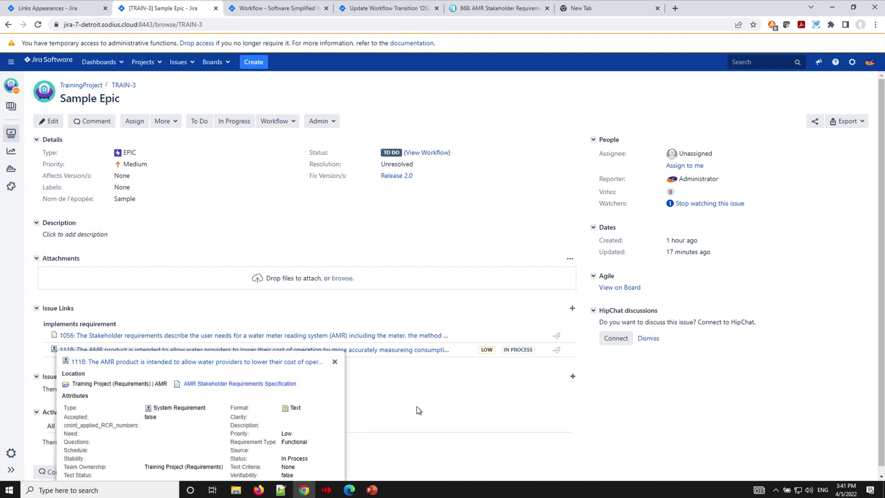
pyautogui.moveTo(389, 356)
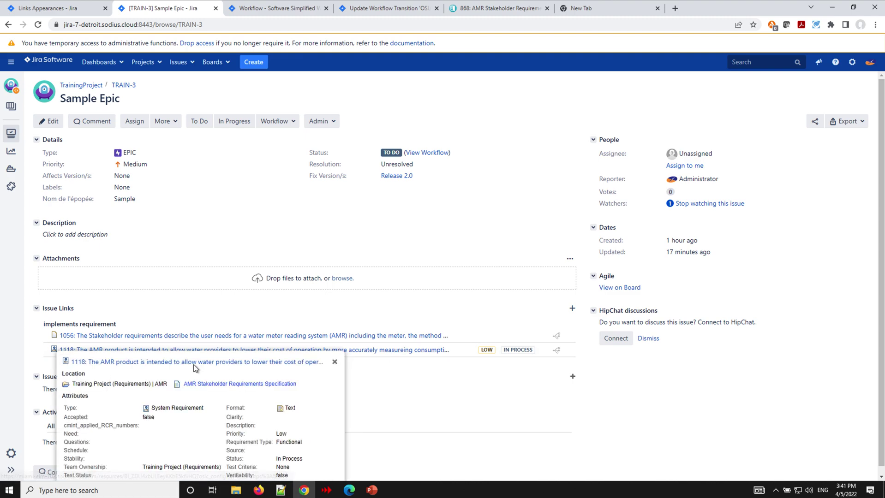
pyautogui.click(183, 279)
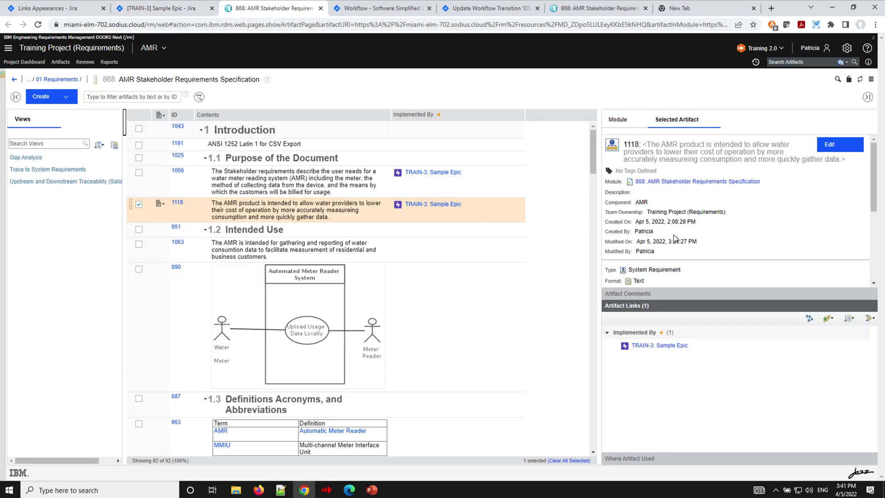
pyautogui.click(730, 337)
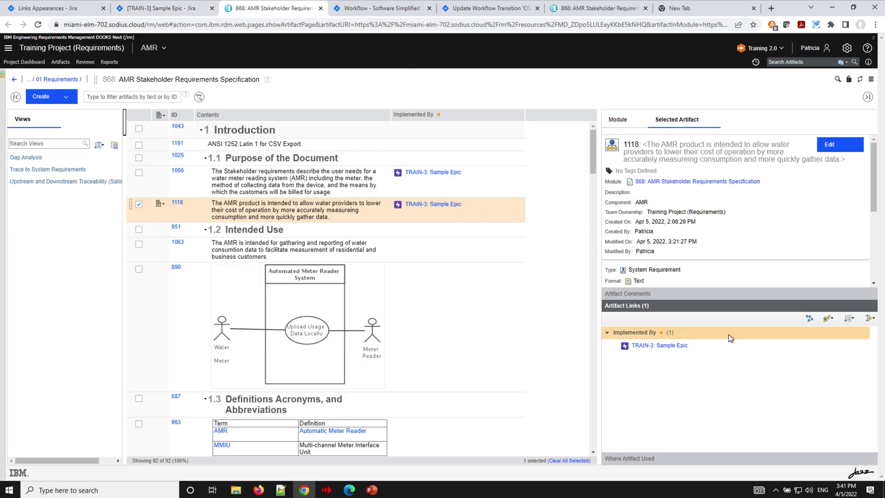
# Set the Status attribute of requirement 1118 to Approved and save the artifact.
pyautogui.click(841, 145)
pyautogui.moveTo(869, 171); pyautogui.dragTo(866, 282)
pyautogui.click(847, 259)
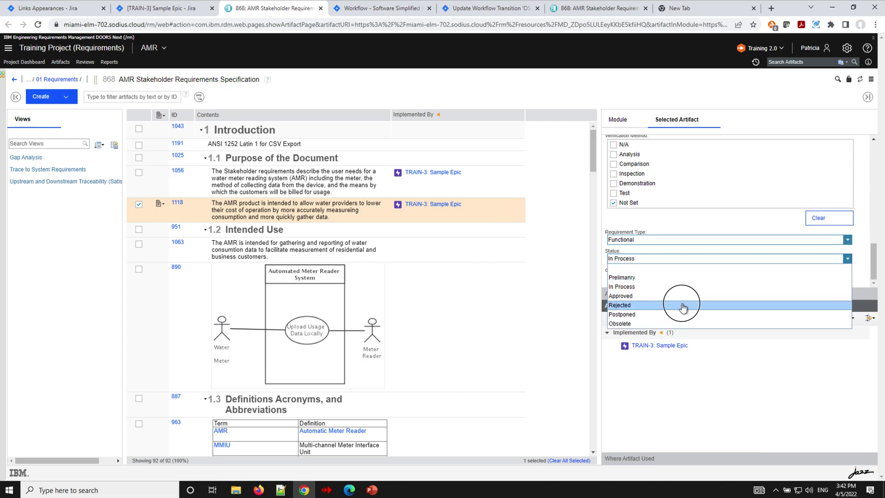
pyautogui.click(683, 297)
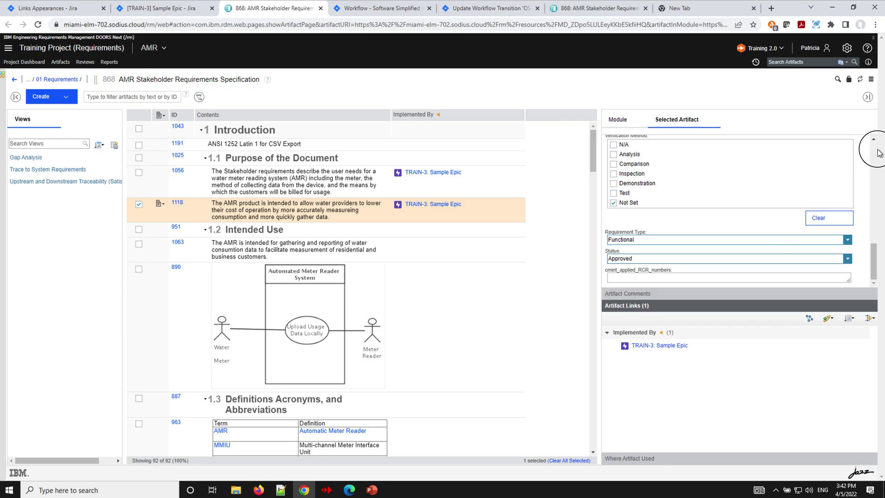
pyautogui.scroll(3, 874, 152)
pyautogui.scroll(8, 876, 150)
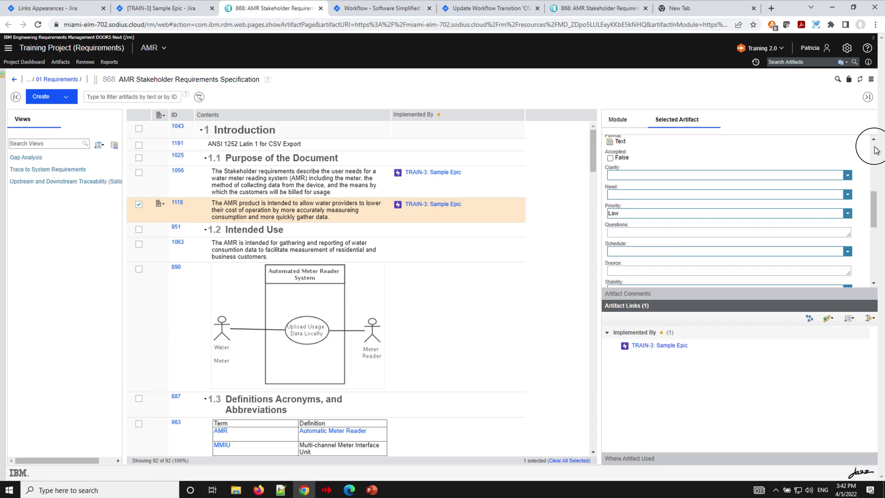
pyautogui.click(846, 145)
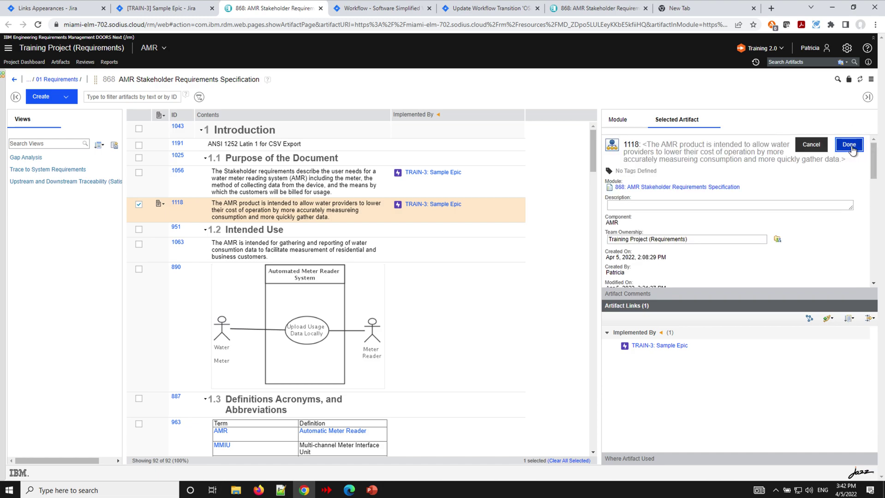
# Return to the epic TRAIN-3 in Jira and move it to In Progress.
pyautogui.click(167, 6)
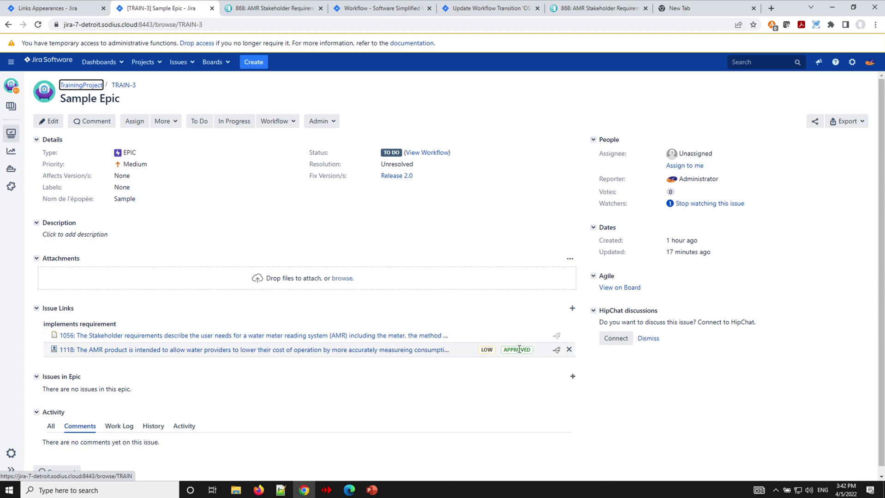
pyautogui.click(234, 122)
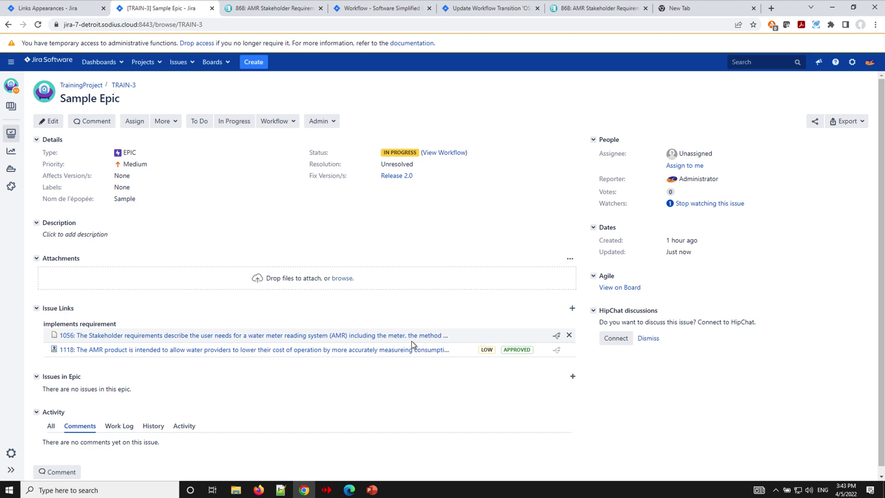
# Open the AMR Initial Stream editor in a separate browser tab from the requirements module's configuration context in DOORS Next.
pyautogui.click(273, 11)
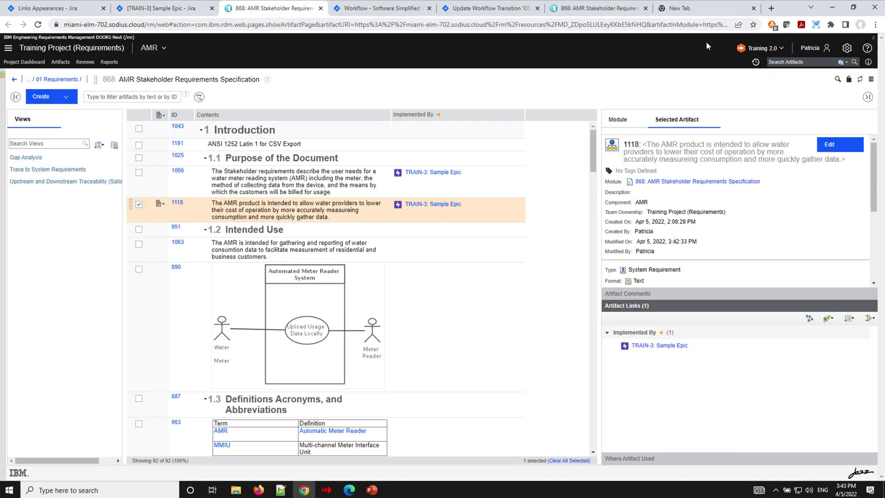
pyautogui.click(782, 49)
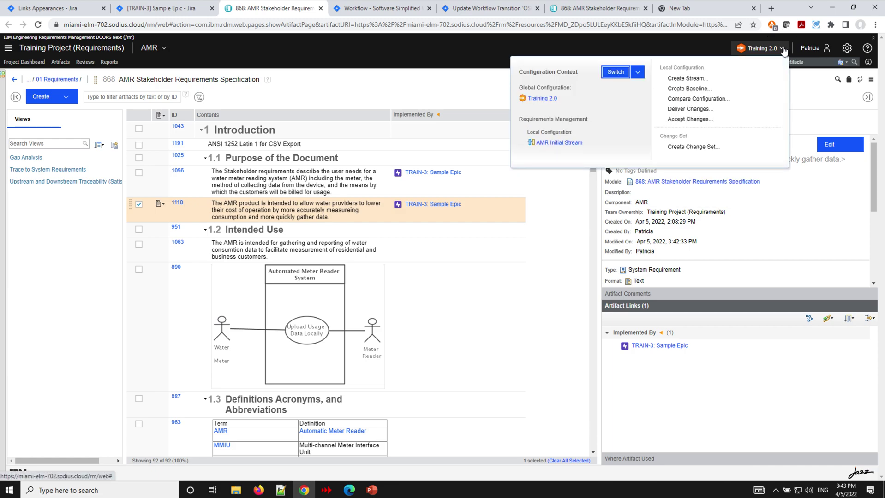
pyautogui.rightClick(556, 145)
pyautogui.click(577, 150)
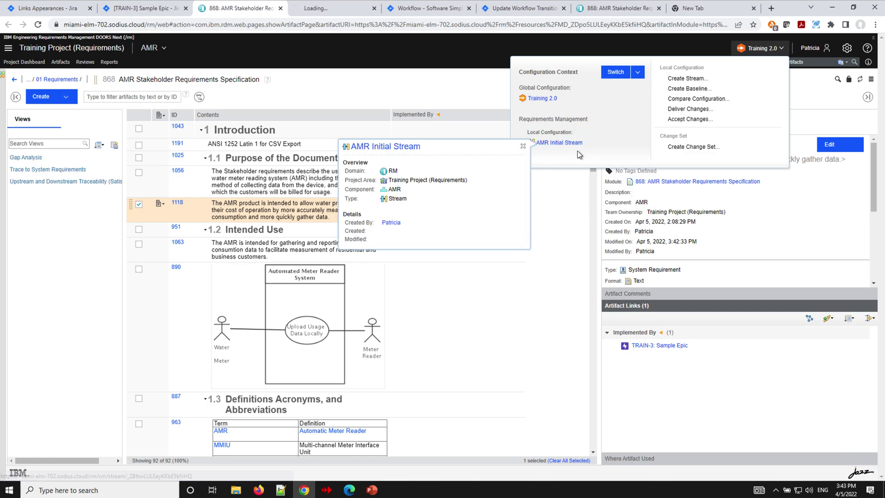
pyautogui.click(318, 9)
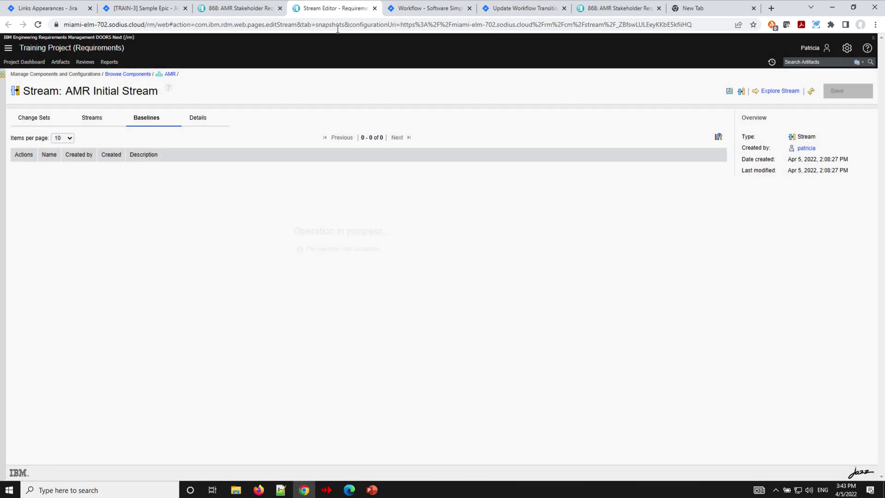
# Require change sets for editing the AMR Initial Stream and an approved change request or work item for delivery, and save the constraints.
pyautogui.click(198, 118)
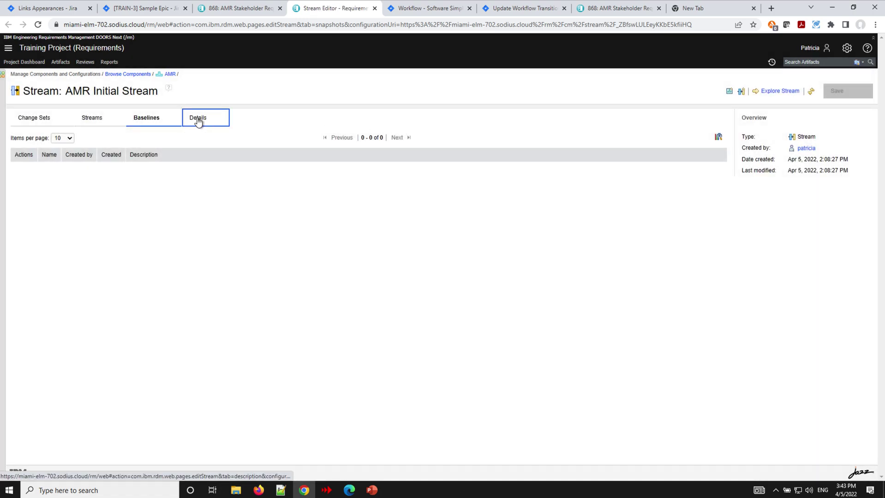
pyautogui.click(19, 222)
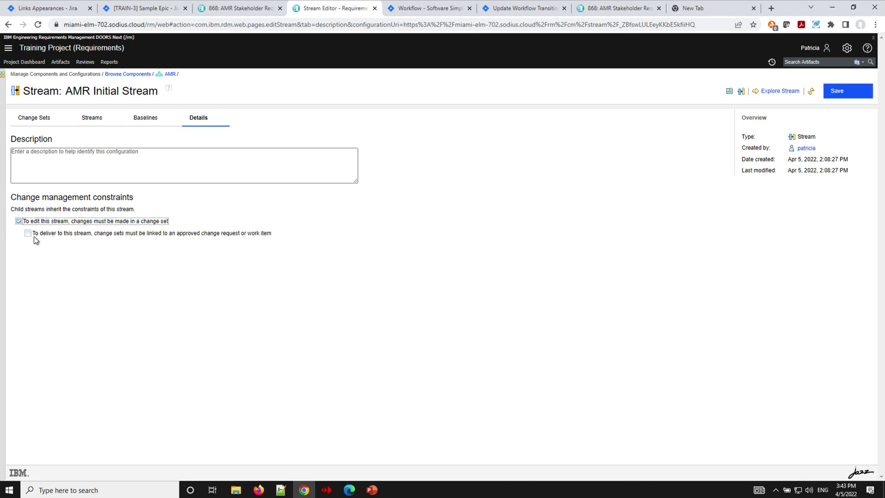
pyautogui.click(29, 235)
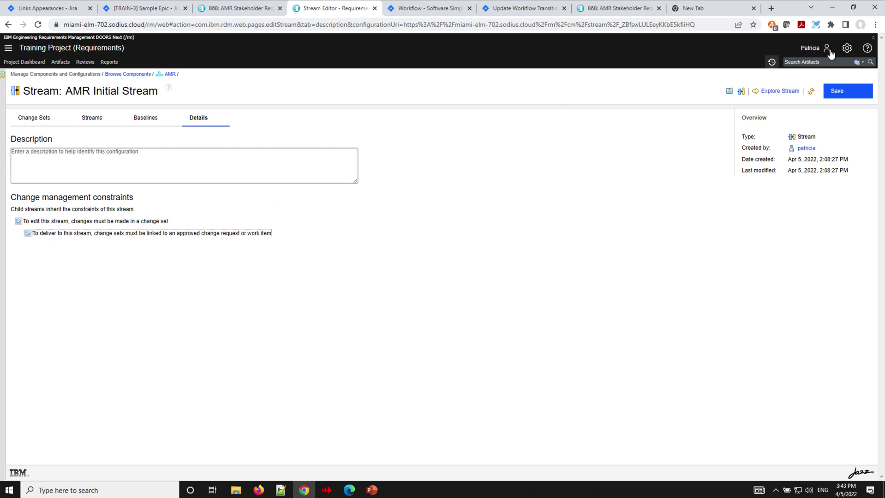
pyautogui.click(846, 92)
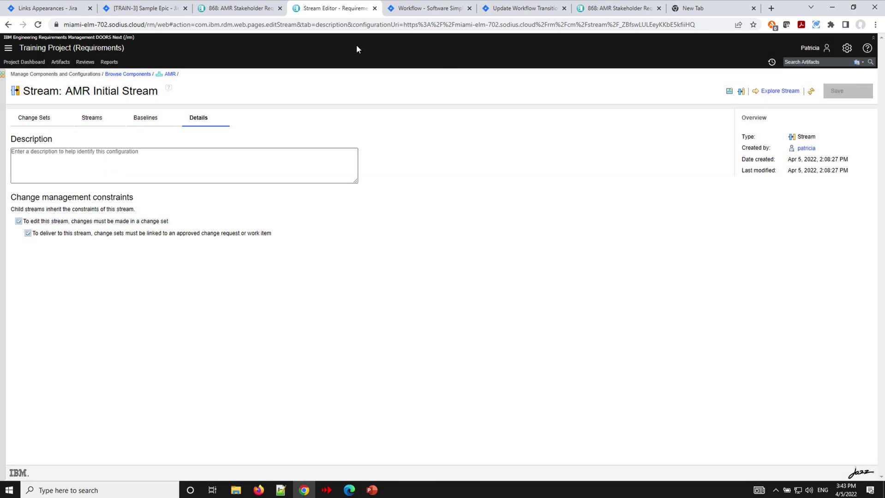
# Reload the AMR Stakeholder Requirements Specification module and create a change set named "Sample Changeset" against the AMR Initial Stream.
pyautogui.click(230, 10)
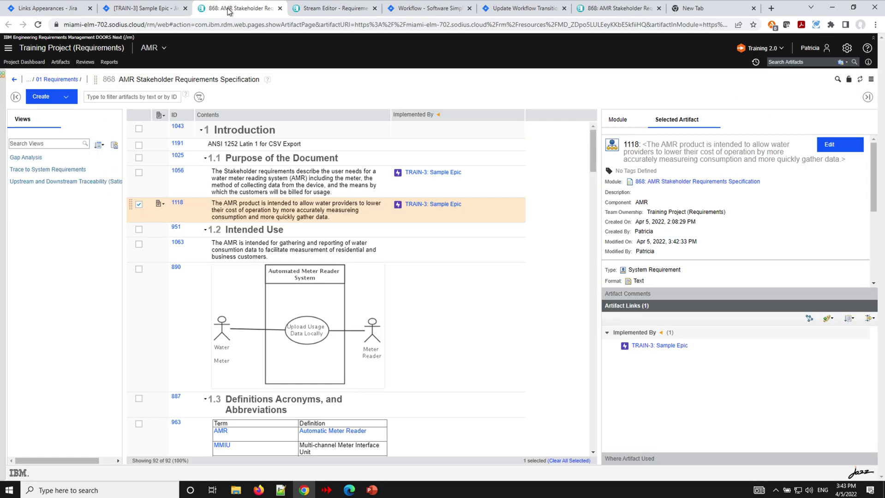
pyautogui.click(39, 27)
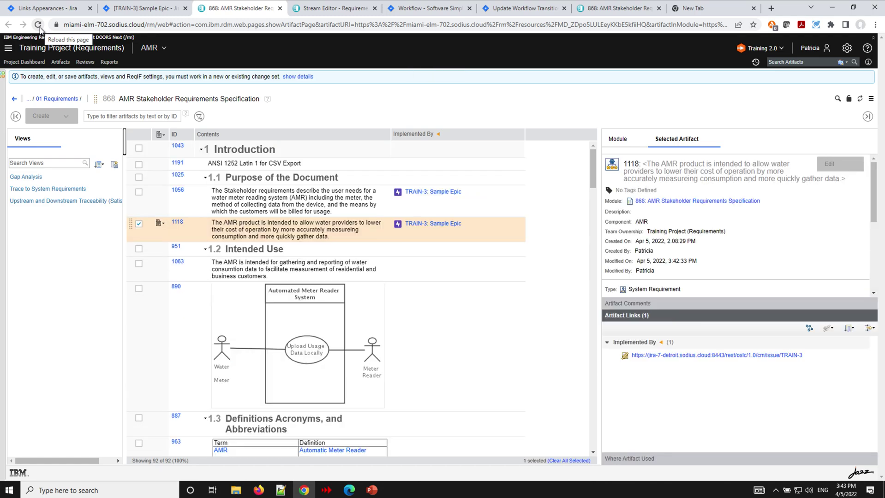
pyautogui.click(782, 48)
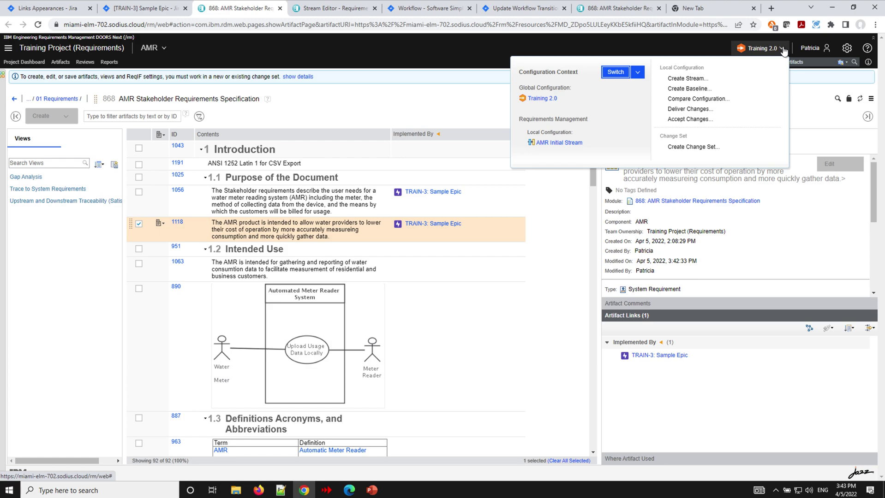
pyautogui.click(710, 147)
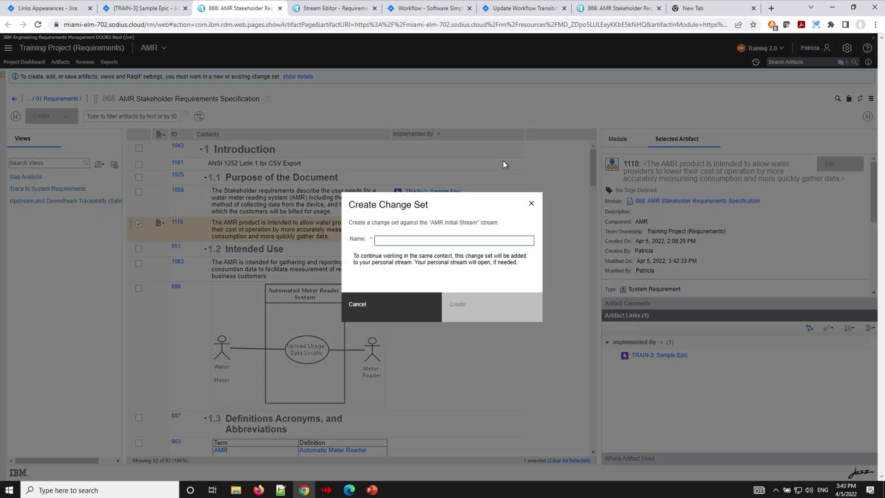
pyautogui.write('Sample Chan')
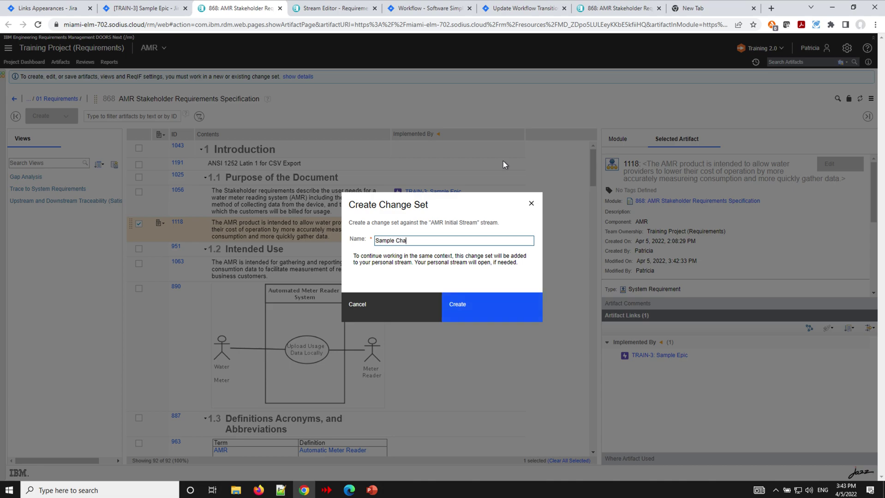
pyautogui.write('geset')
pyautogui.click(494, 296)
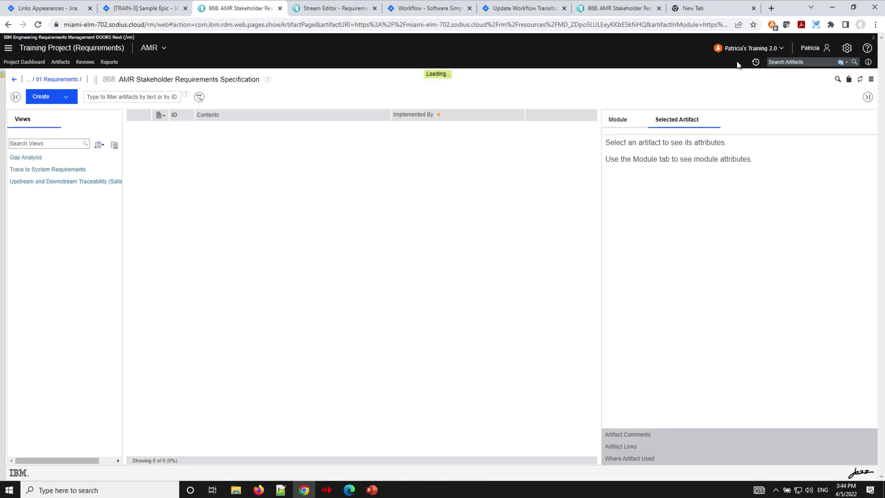
# Create a Jira task "Sample Jira Approval Item" in TrainingProject, link it to the Sample Changeset, and check the change set's linked work items.
pyautogui.click(781, 49)
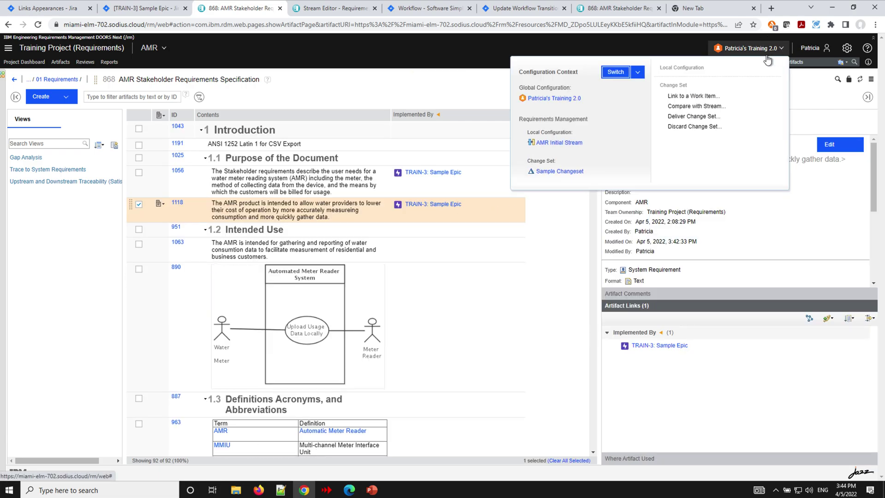
pyautogui.click(708, 96)
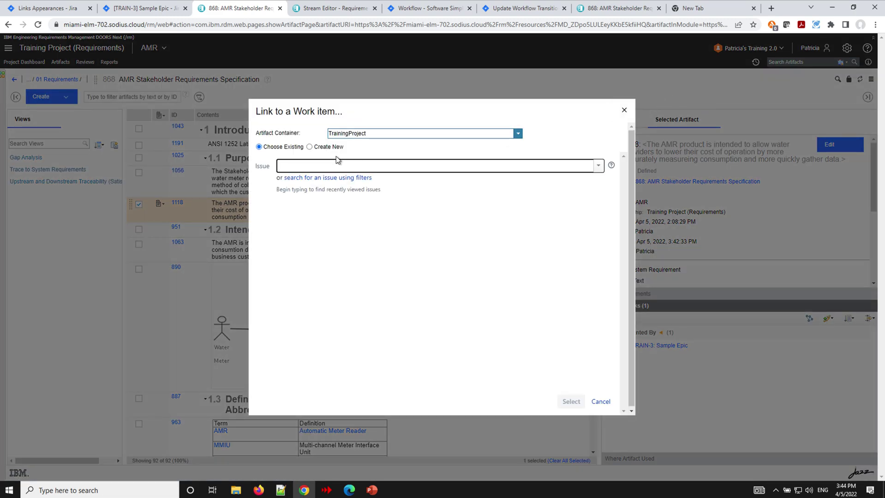
pyautogui.click(309, 147)
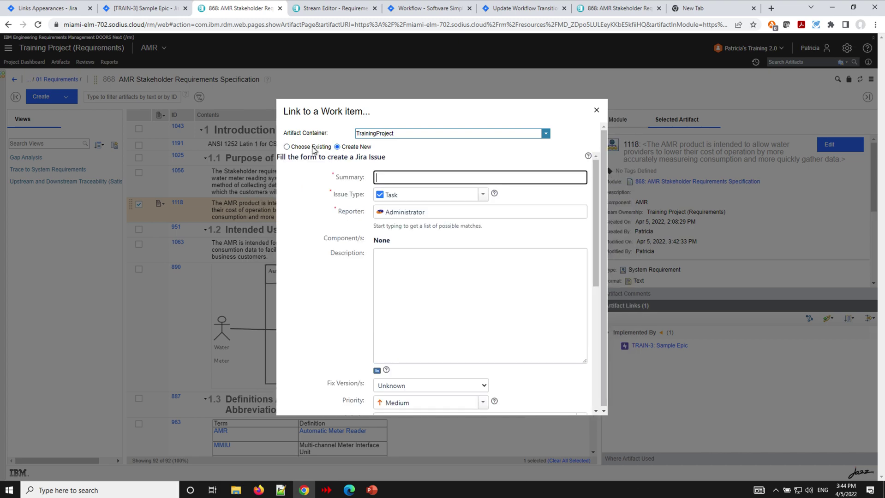
pyautogui.write('Sample Jira Approval Item')
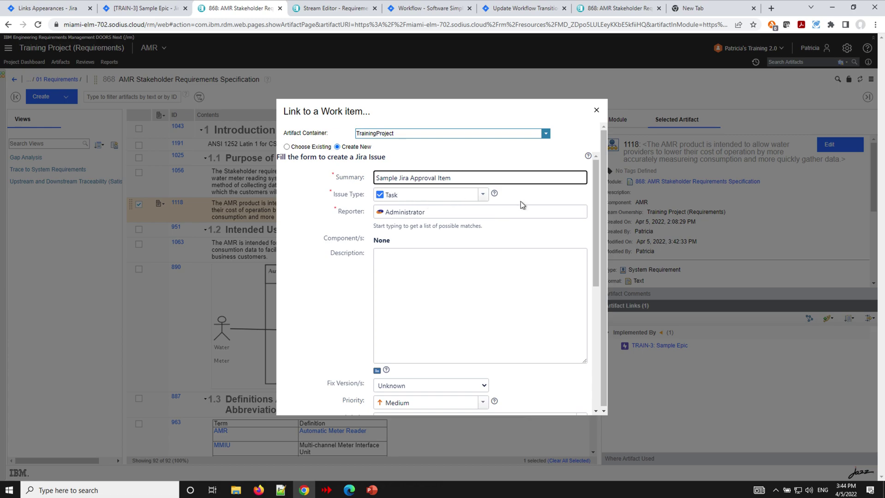
pyautogui.click(604, 171)
pyautogui.moveTo(605, 171); pyautogui.dragTo(589, 296)
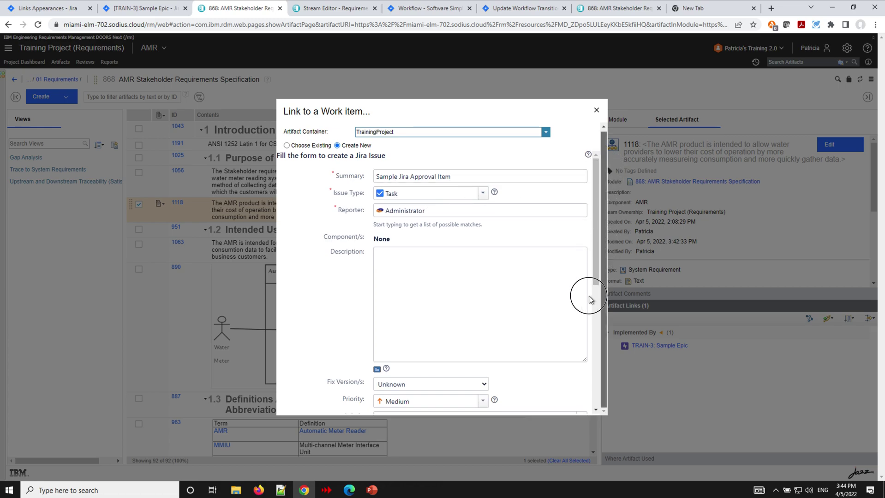
pyautogui.scroll(-5, 595, 333)
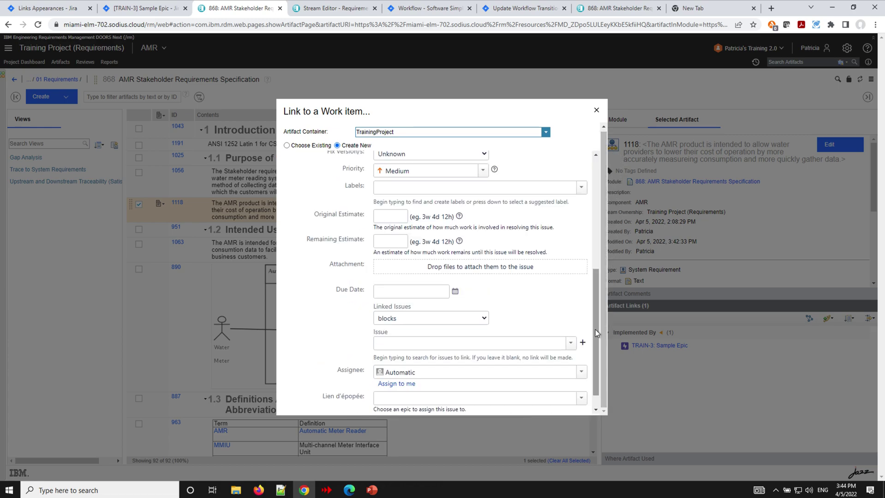
pyautogui.scroll(-2, 596, 334)
pyautogui.click(547, 407)
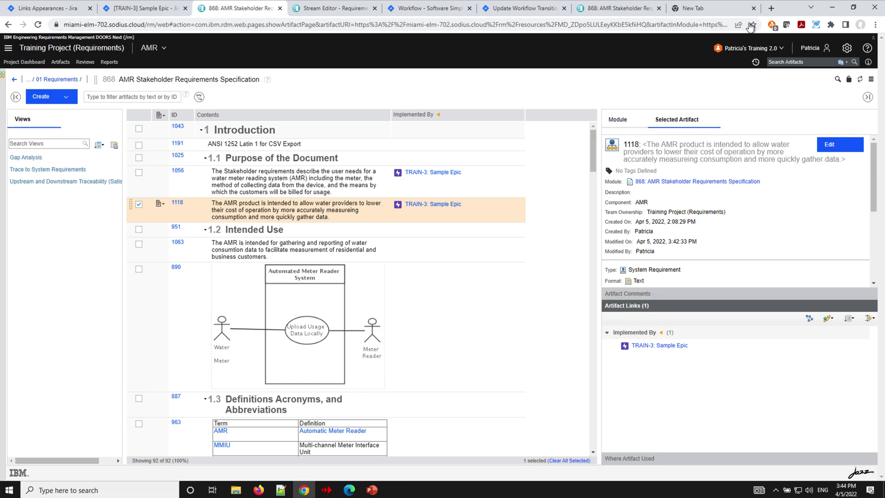
pyautogui.click(781, 49)
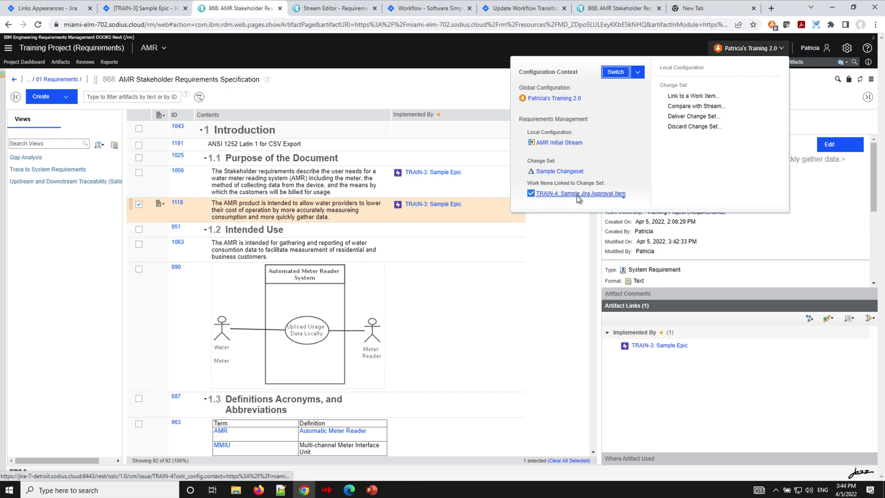
pyautogui.click(433, 88)
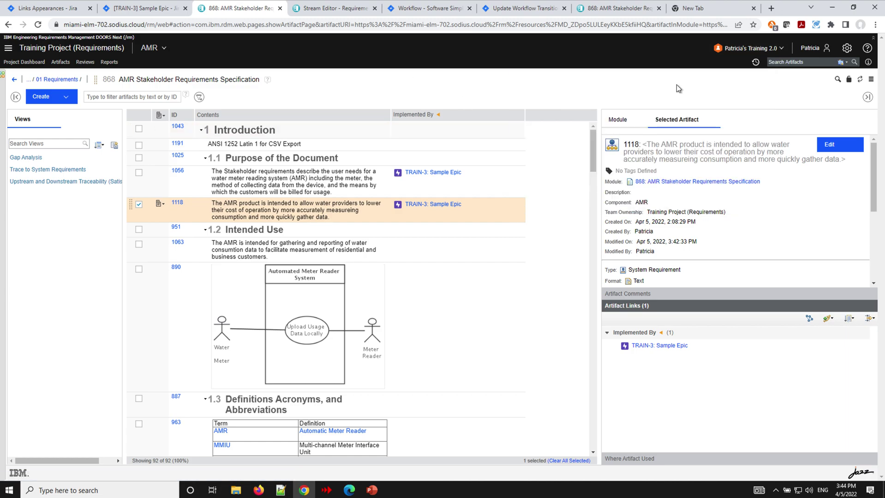
# Append the line "New Change." to requirement 1063 under Intended Use and try to deliver the change set.
pyautogui.scroll(-2, 300, 268)
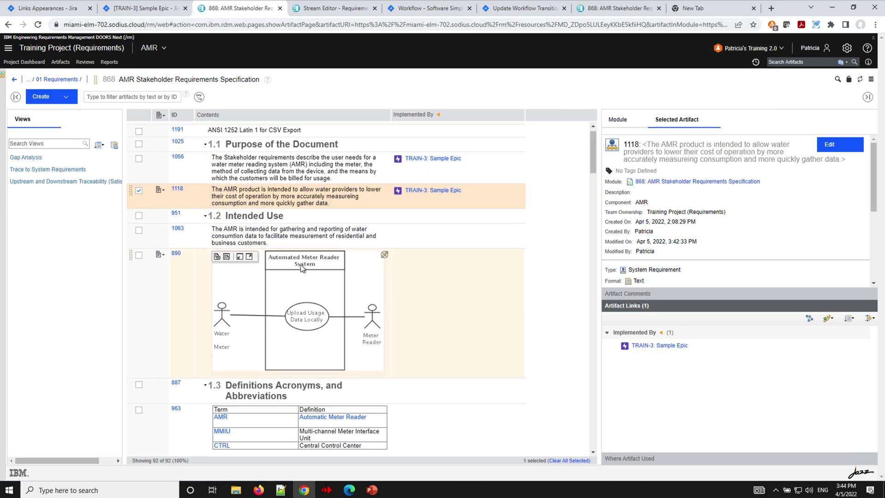
pyautogui.click(320, 212)
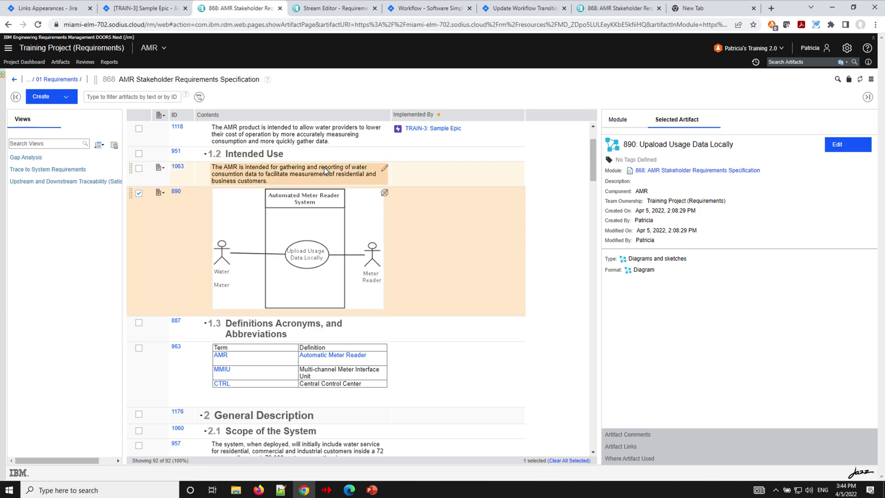
pyautogui.click(372, 169)
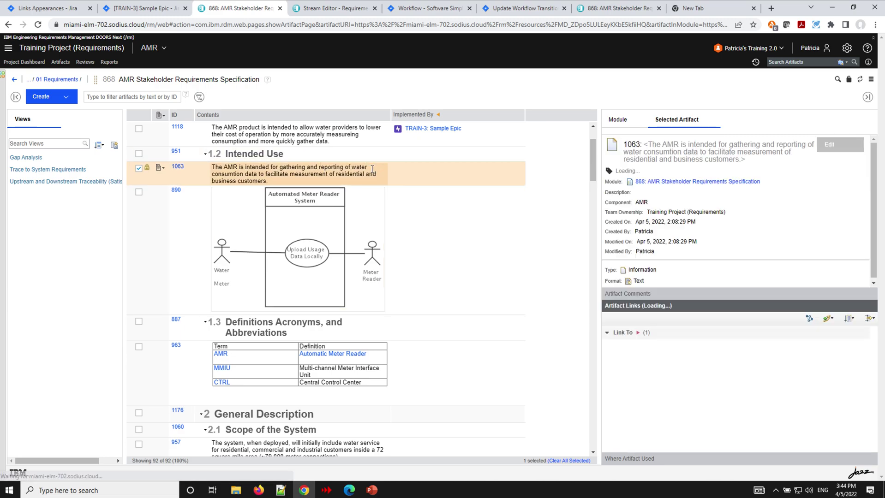
pyautogui.click(296, 179)
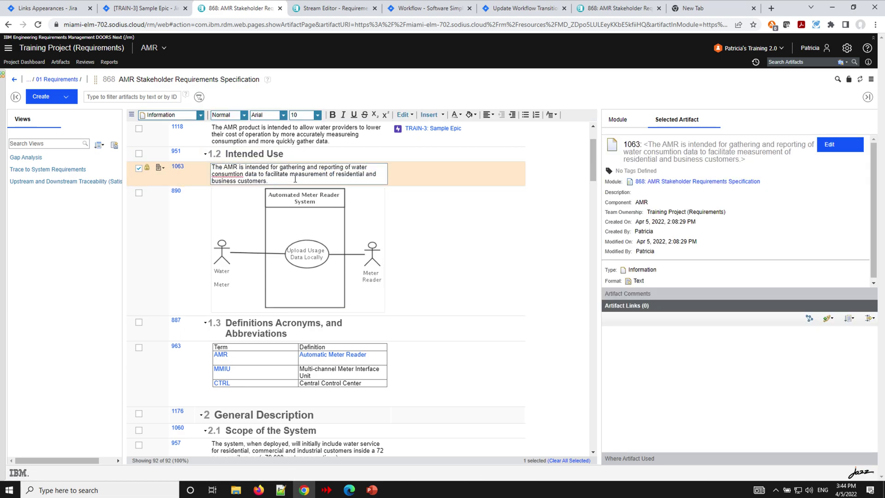
pyautogui.press('Return')
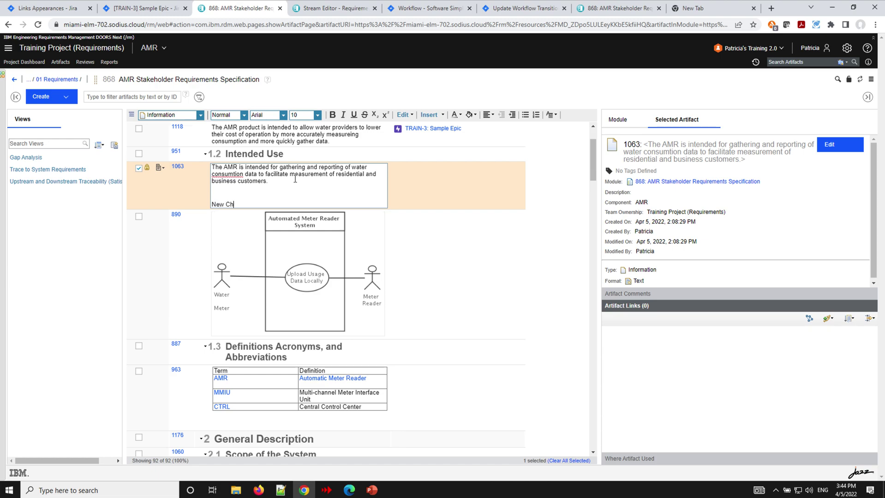
pyautogui.click(440, 86)
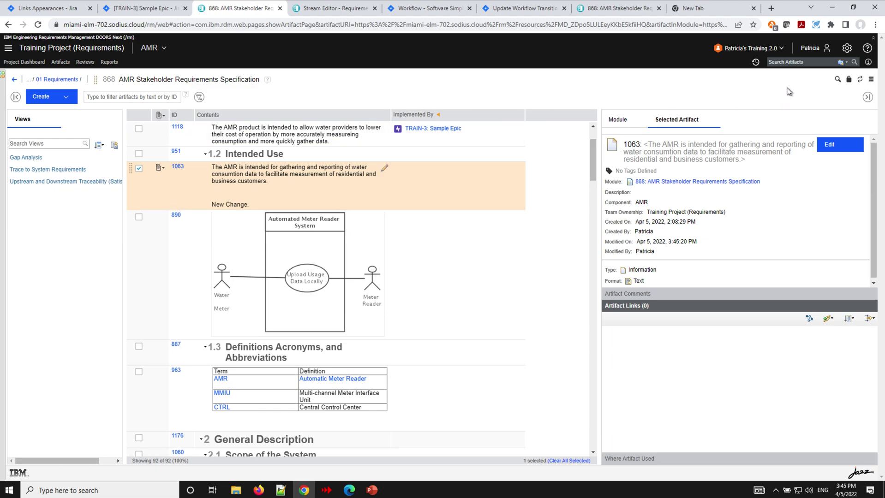
pyautogui.click(780, 48)
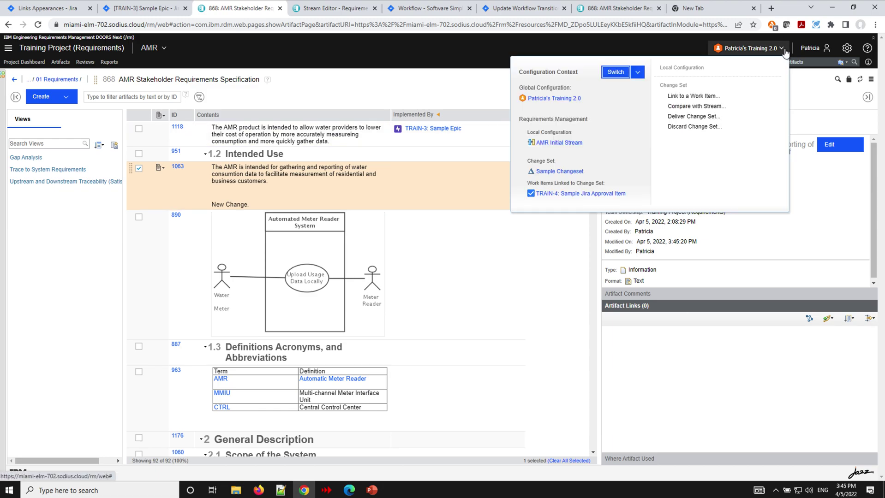
pyautogui.click(709, 119)
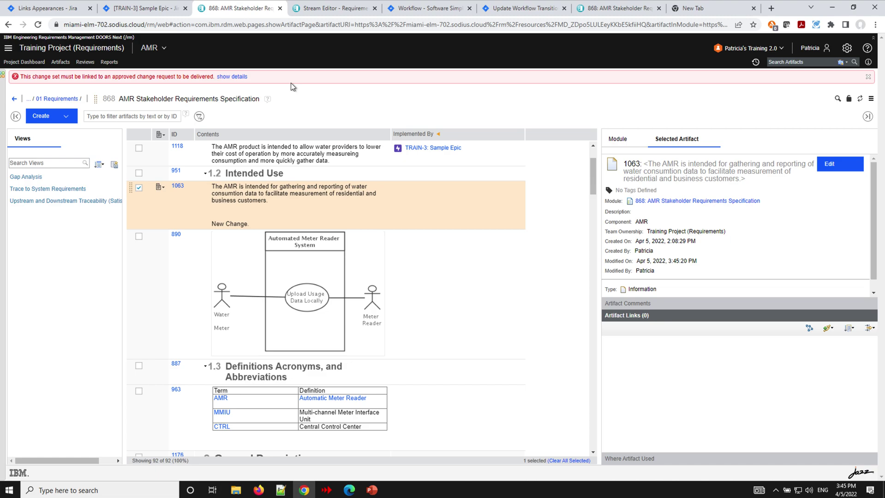
# Switch to Jira and save a Basic issue approval strategy with all resolutions selected for the TRAIN: Software Development Issue Type Scheme.
pyautogui.click(48, 13)
pyautogui.click(47, 327)
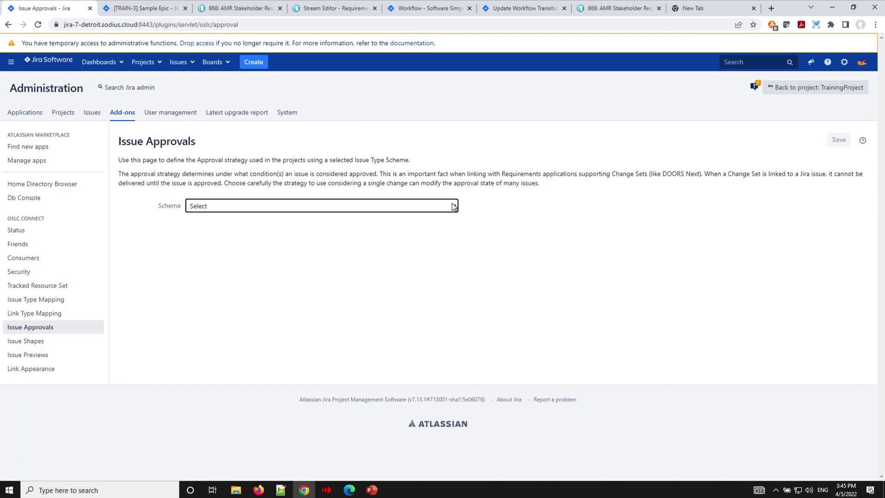
pyautogui.click(443, 206)
pyautogui.scroll(-3, 405, 289)
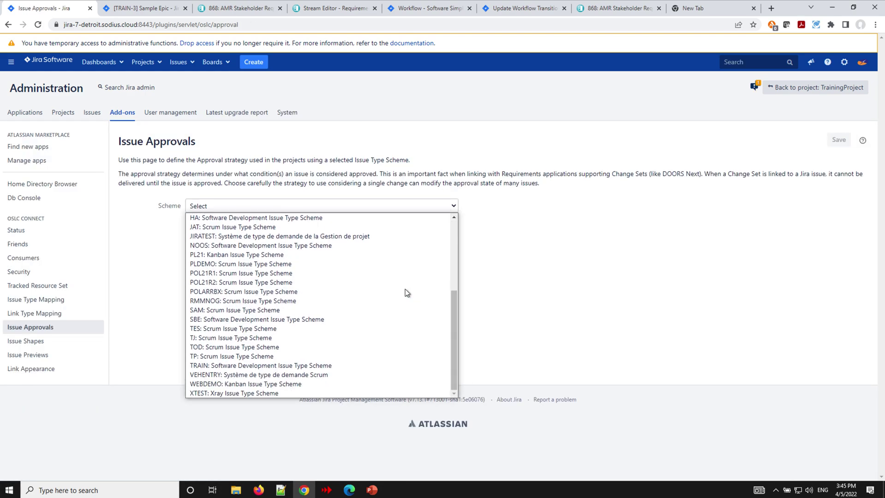
pyautogui.click(286, 368)
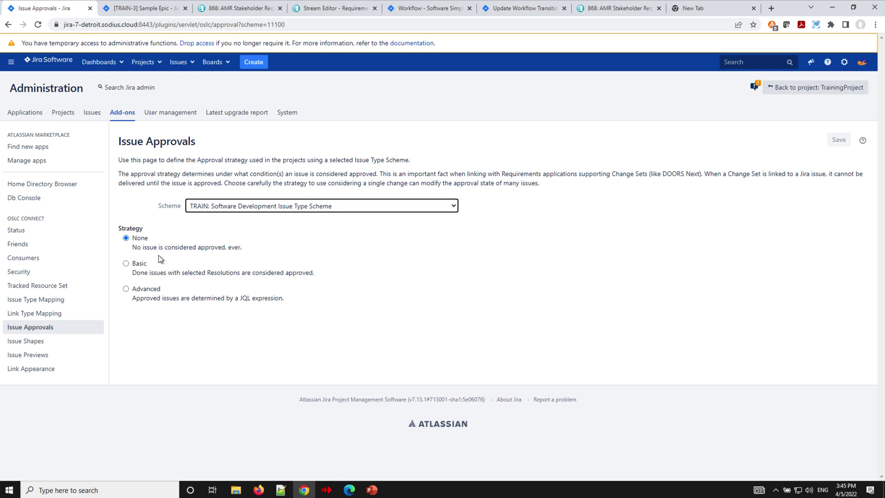
pyautogui.click(126, 264)
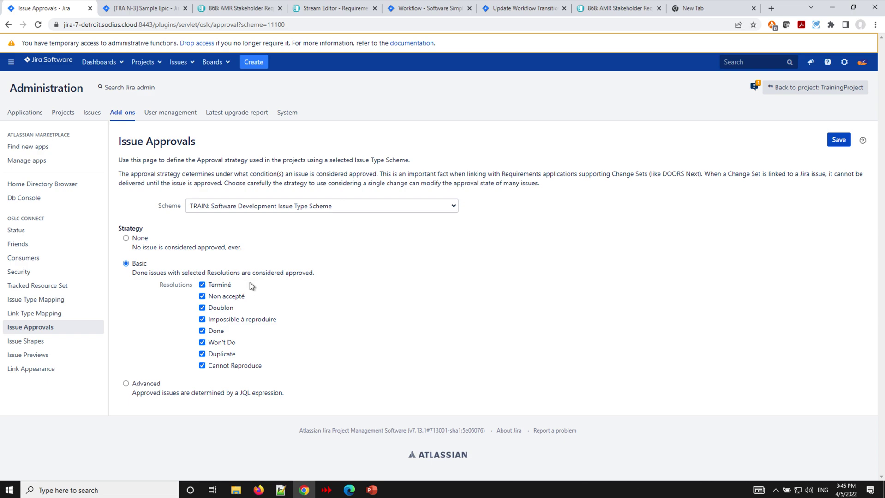
pyautogui.click(126, 383)
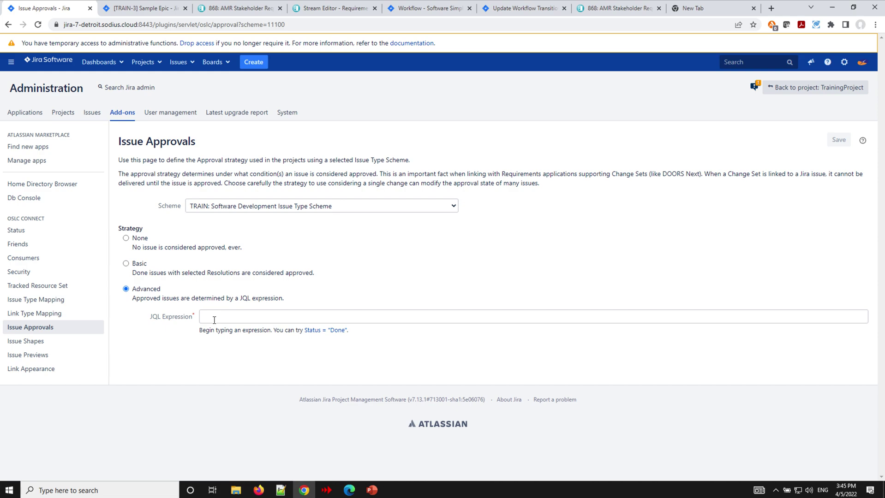
pyautogui.click(126, 265)
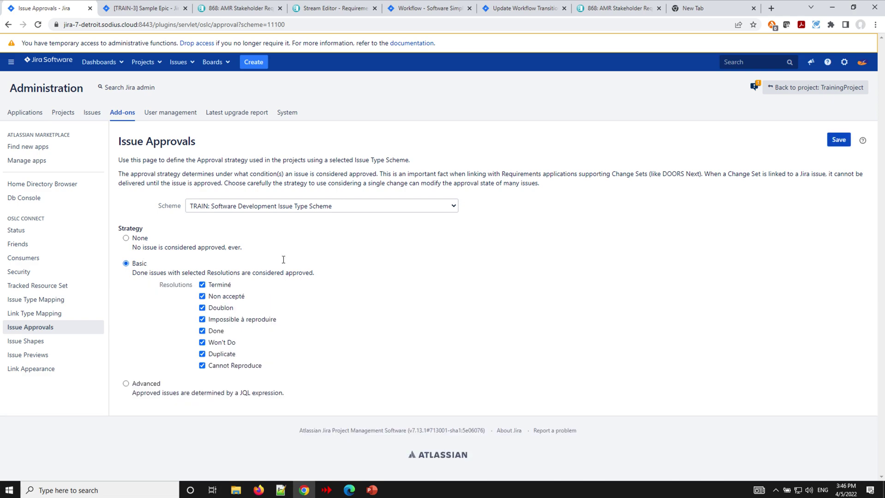
pyautogui.click(839, 140)
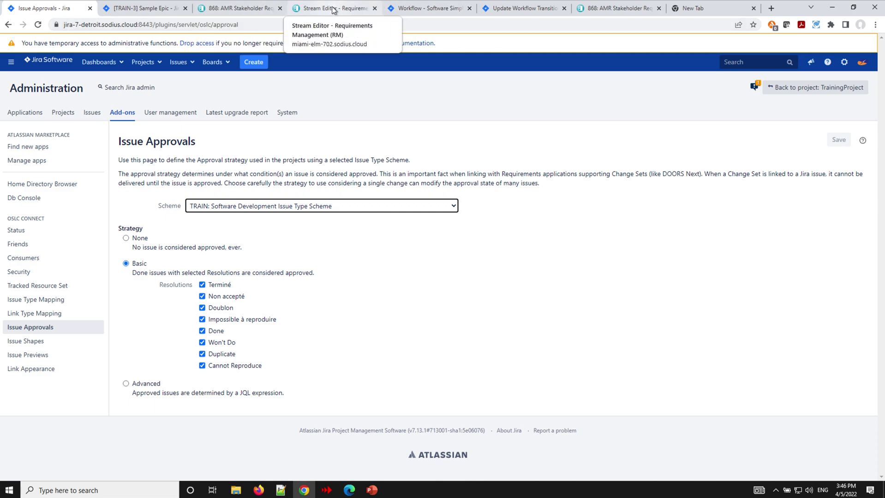
# Return to the DOORS Next module, open the change set's linked issue TRAIN-4 in a new browser tab, and move it to Done.
pyautogui.click(233, 9)
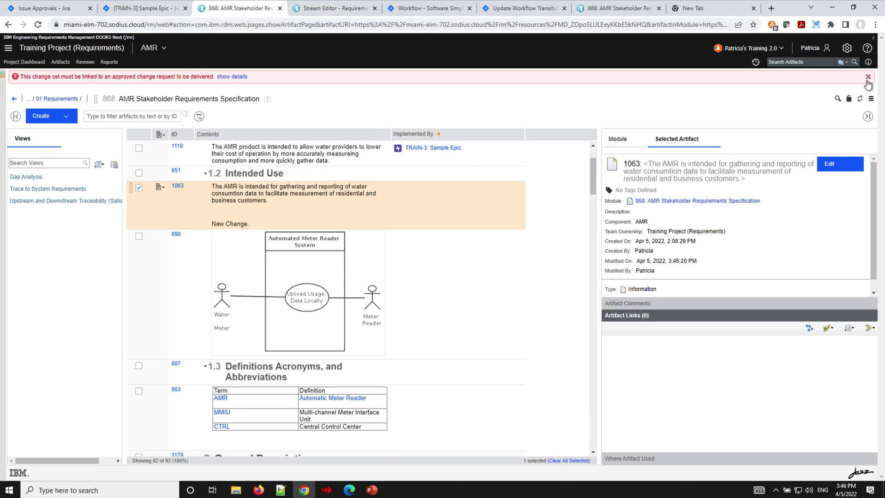
pyautogui.click(867, 79)
pyautogui.click(782, 48)
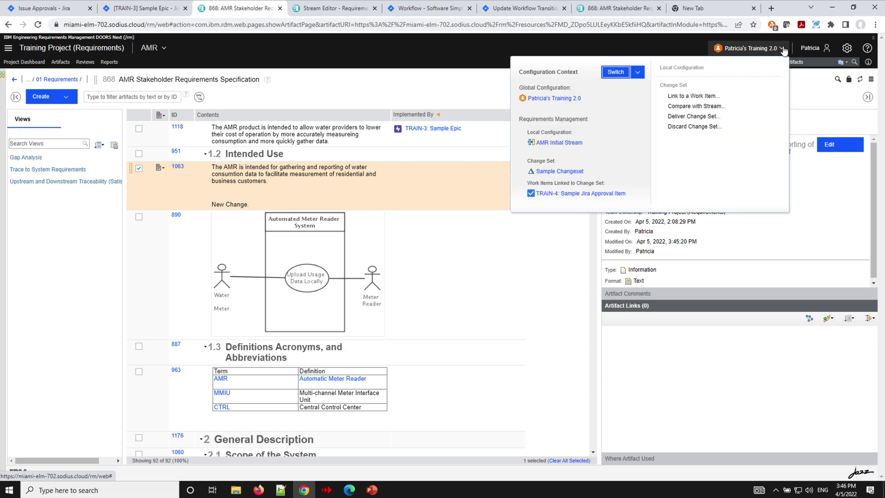
pyautogui.click(574, 197)
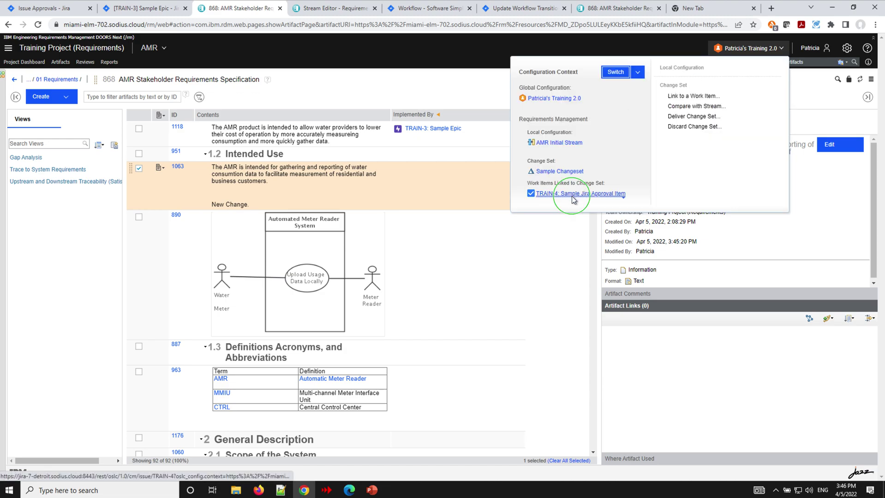
pyautogui.rightClick(574, 198)
pyautogui.click(591, 203)
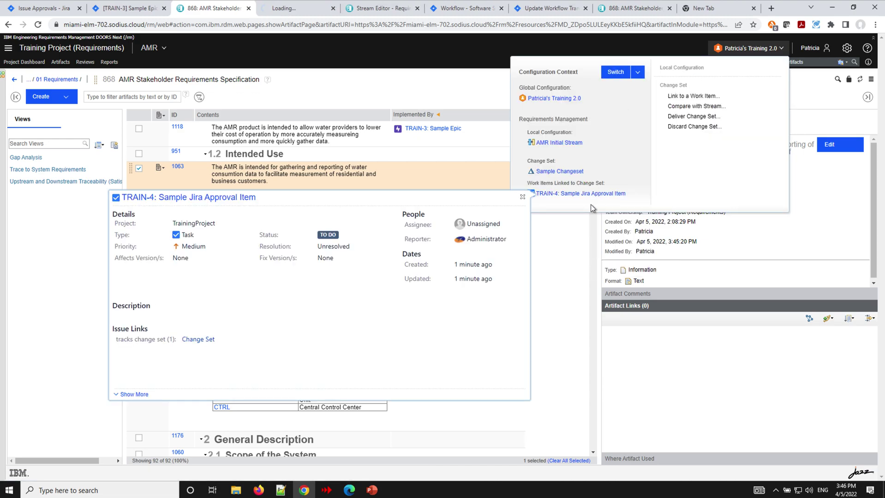
pyautogui.click(283, 9)
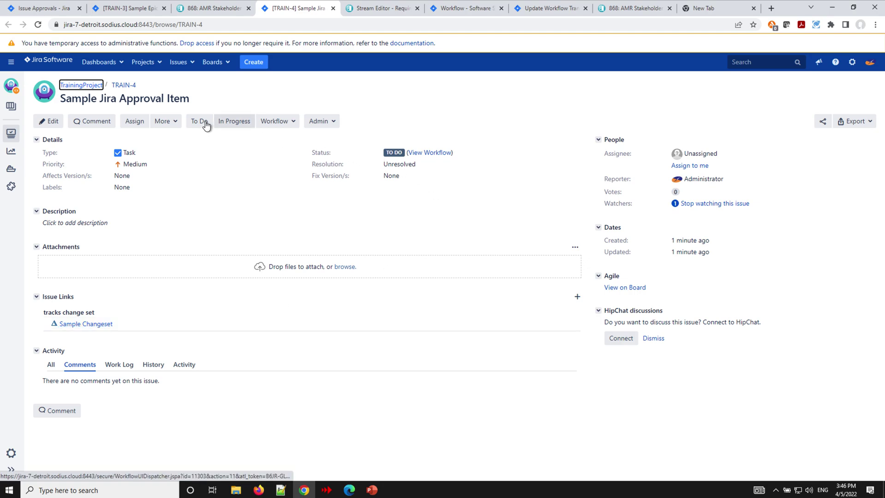
pyautogui.click(286, 121)
pyautogui.click(276, 154)
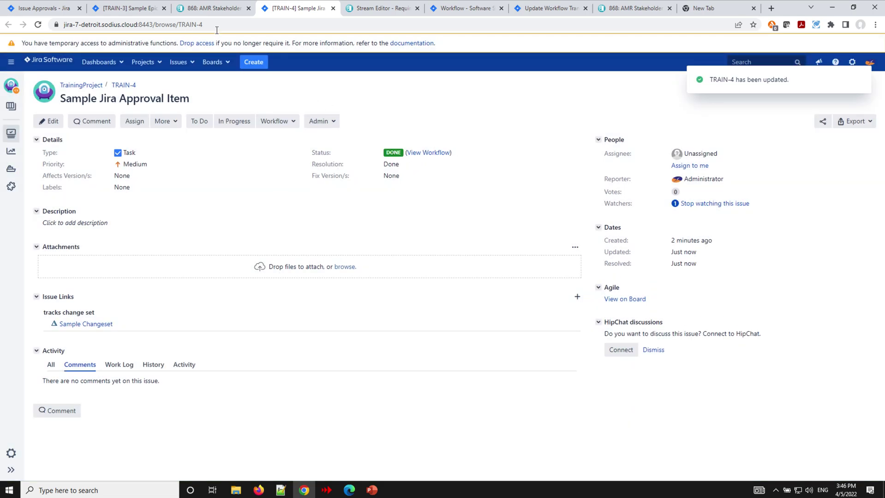
# Return to the requirements module and deliver the Sample Changeset to the AMR Initial Stream with the Standard delivery option.
pyautogui.click(212, 9)
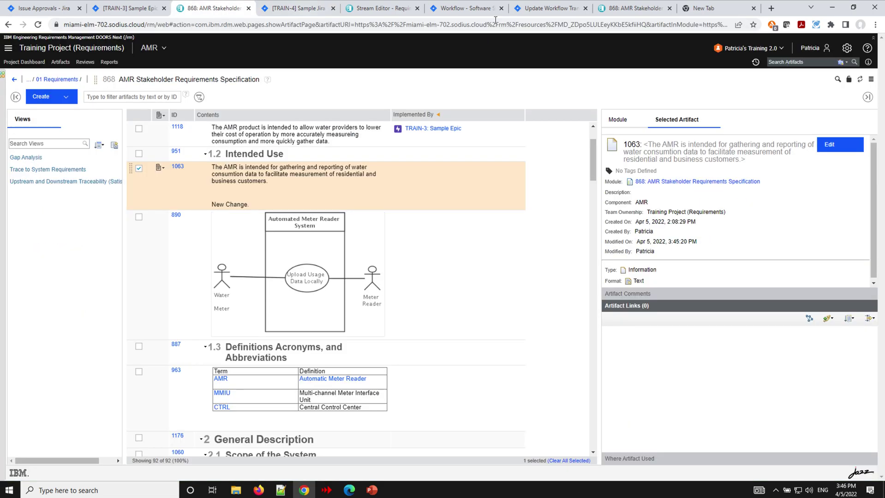
pyautogui.click(780, 49)
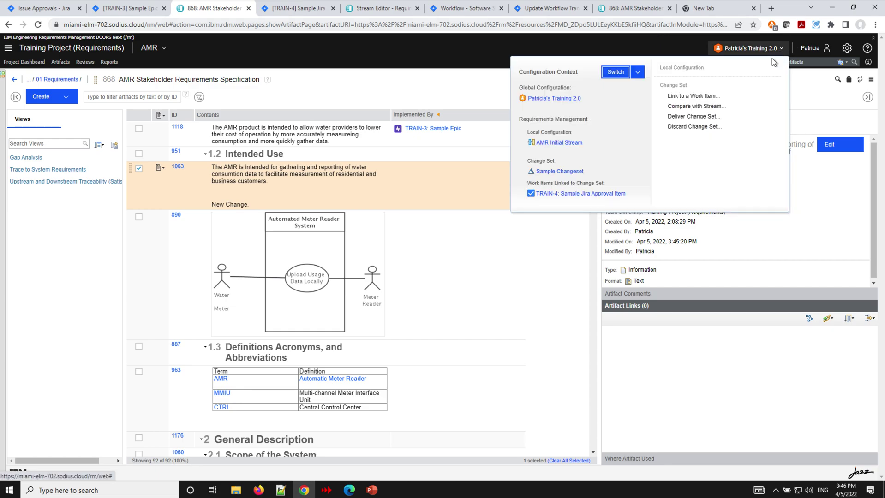
pyautogui.click(711, 119)
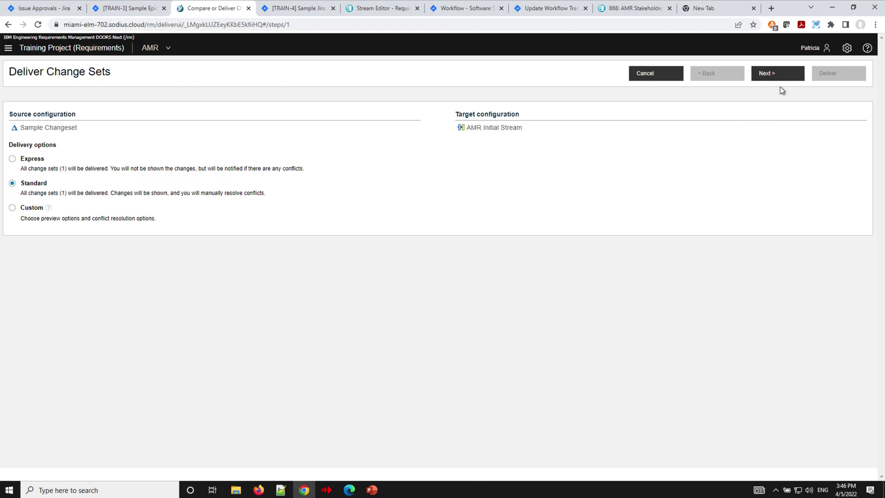
pyautogui.click(777, 74)
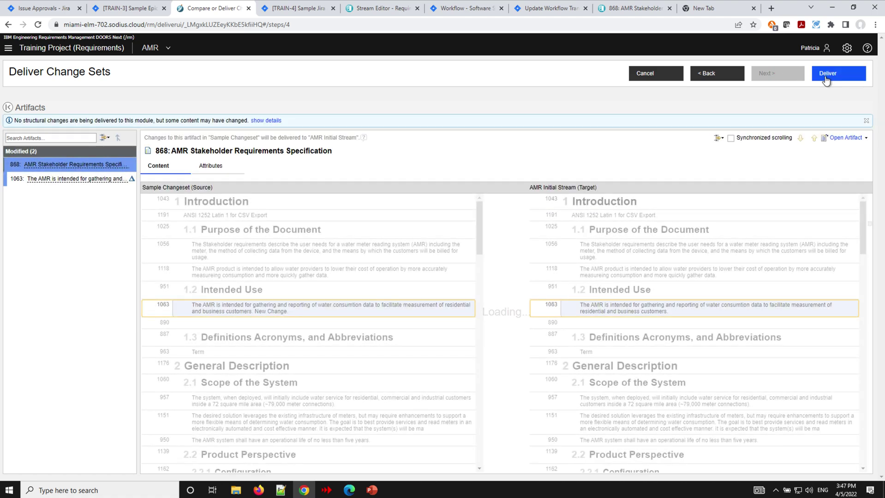
pyautogui.click(826, 78)
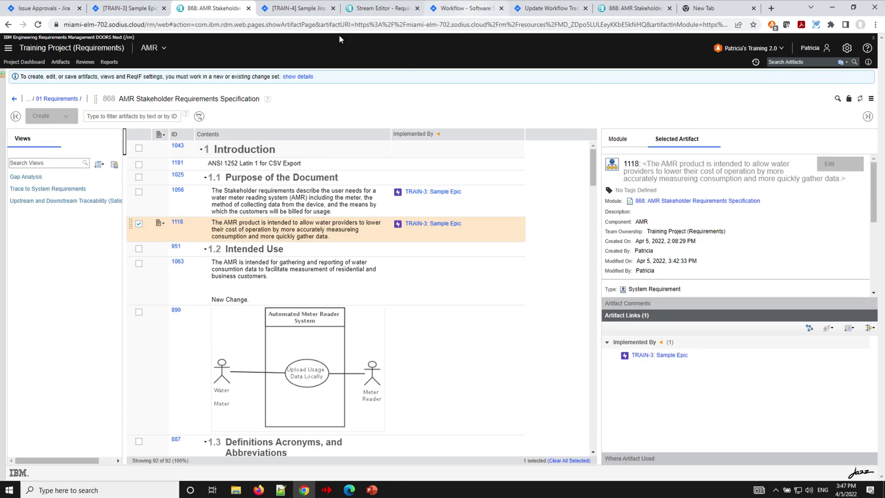
# Switch to Jira issue TRAIN-4, reload it, and preview the linked Sample Changeset to check its state.
pyautogui.click(308, 9)
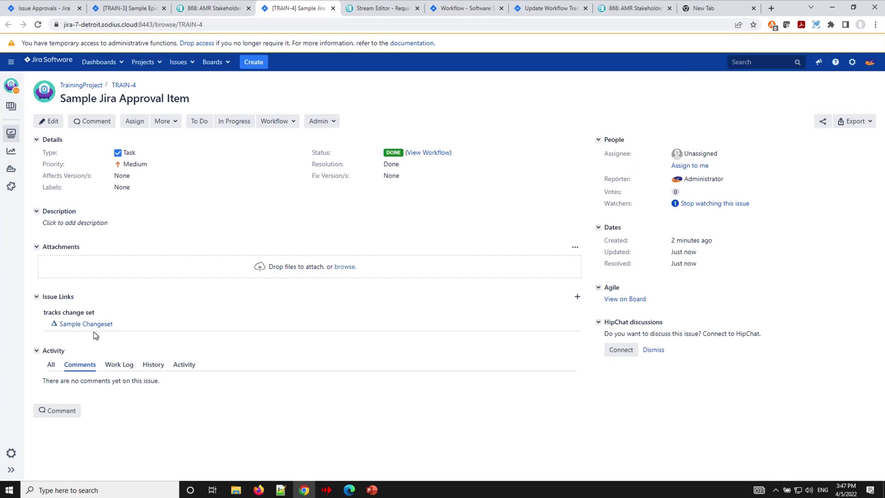
pyautogui.moveTo(92, 326)
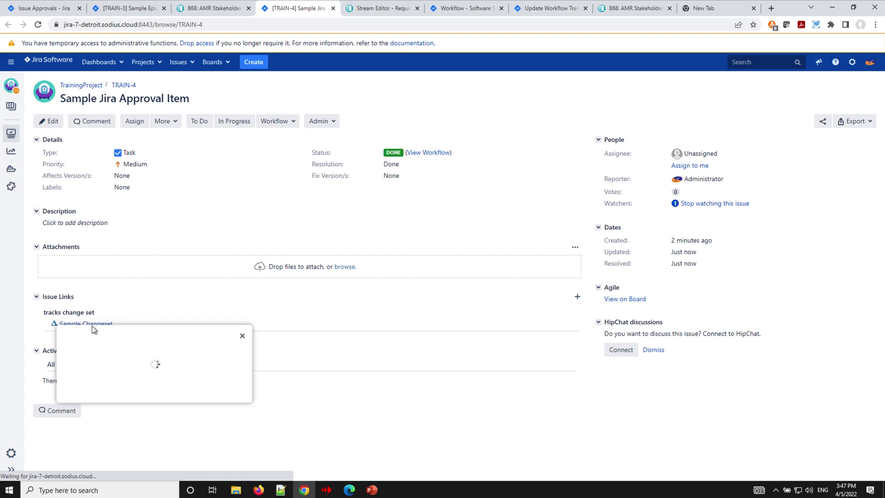
pyautogui.click(38, 25)
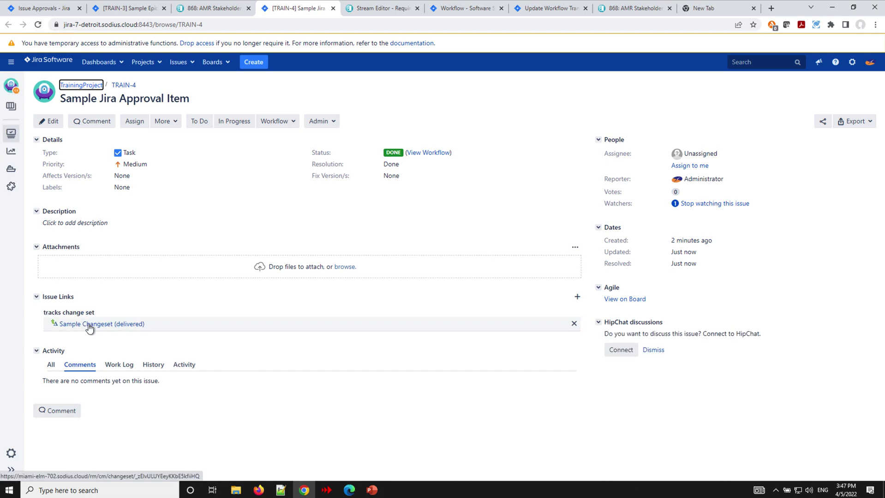
pyautogui.moveTo(118, 325)
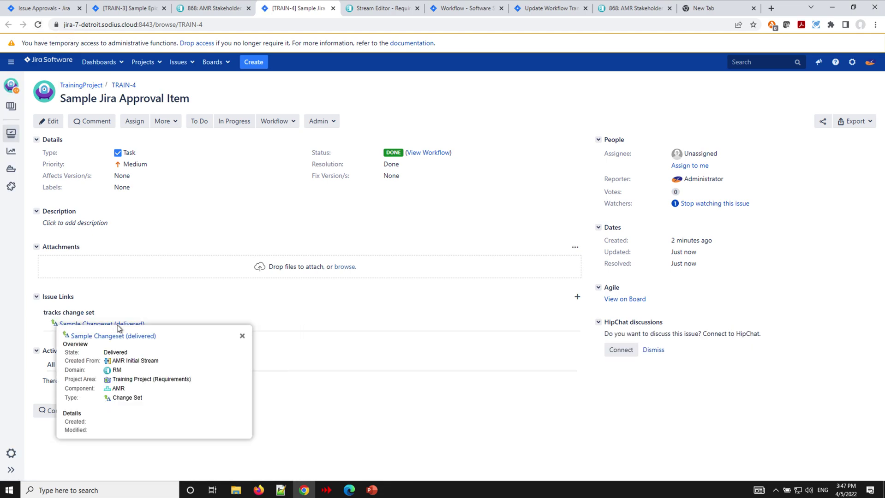
# Open Sample Changeset from TRAIN-4 and examine its contained changes and the changed text of artifact 1063.
pyautogui.click(86, 324)
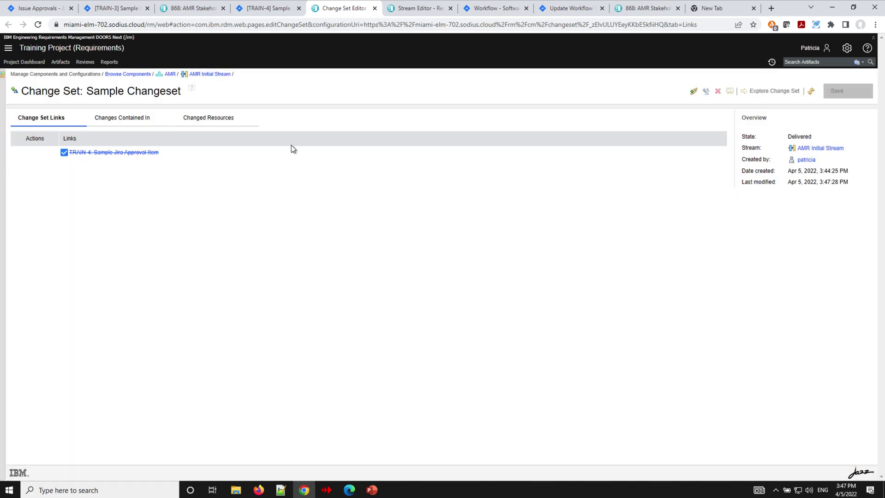
pyautogui.click(123, 118)
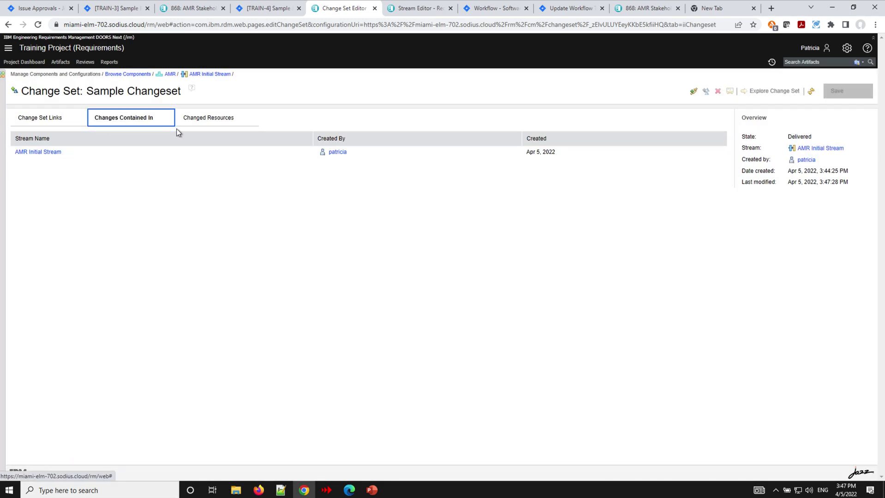
pyautogui.click(212, 117)
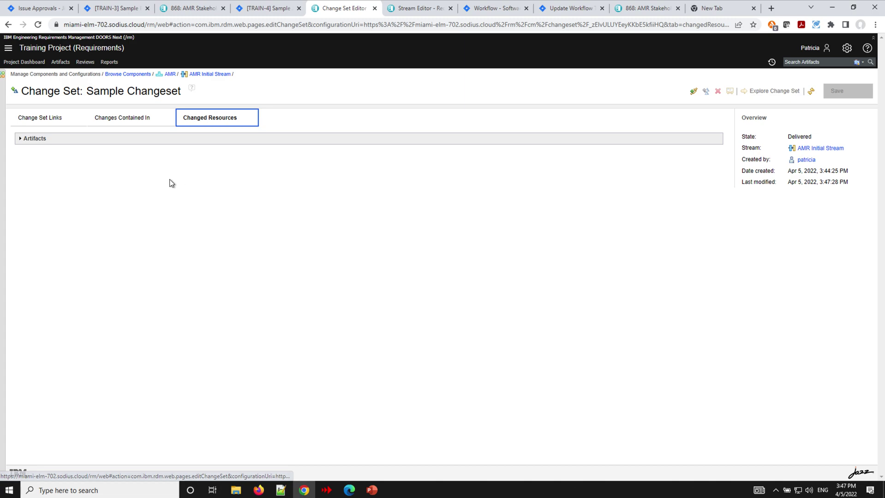
pyautogui.click(20, 139)
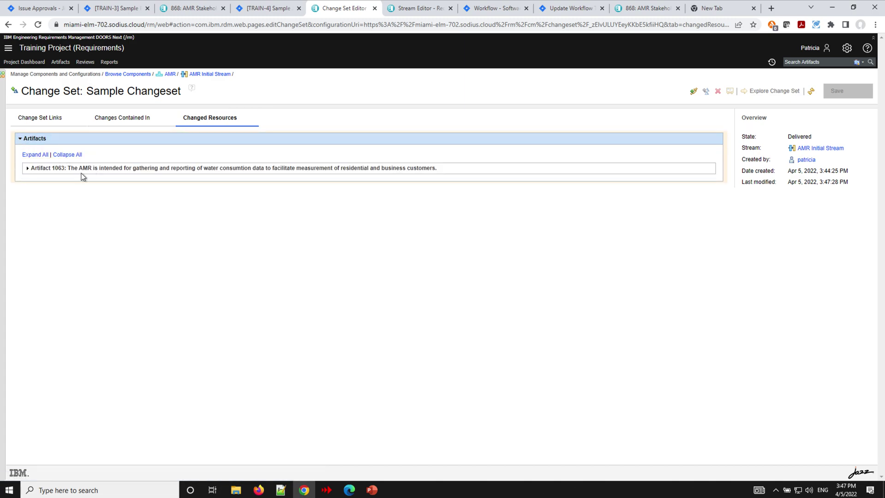
pyautogui.click(27, 169)
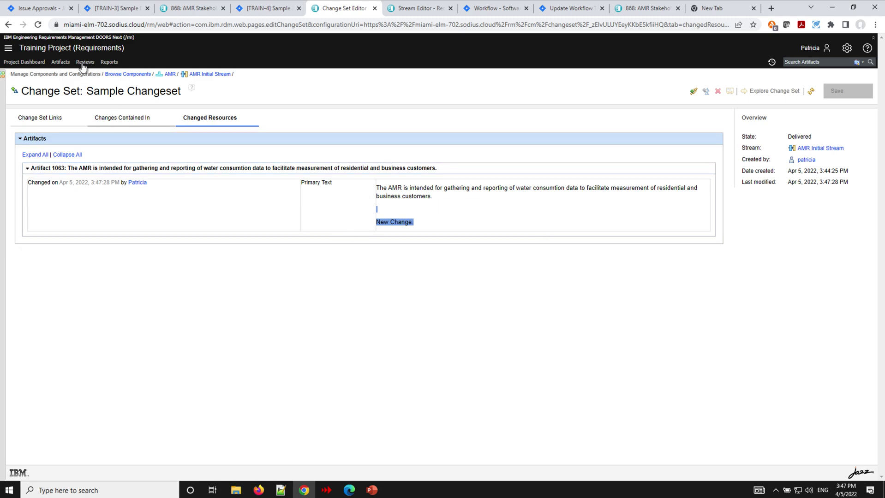
# Open the Issue Previews configuration in Jira administration and select the TRAIN: Software Development Issue Type Scheme.
pyautogui.click(37, 10)
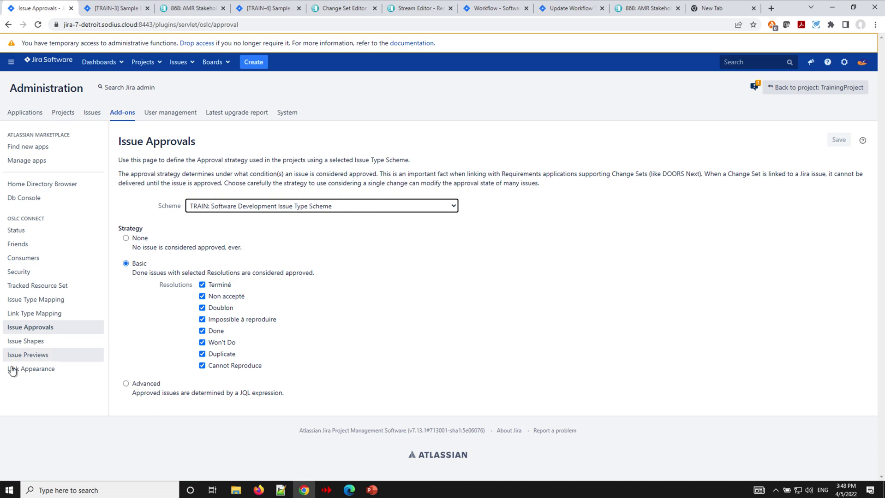
pyautogui.click(25, 357)
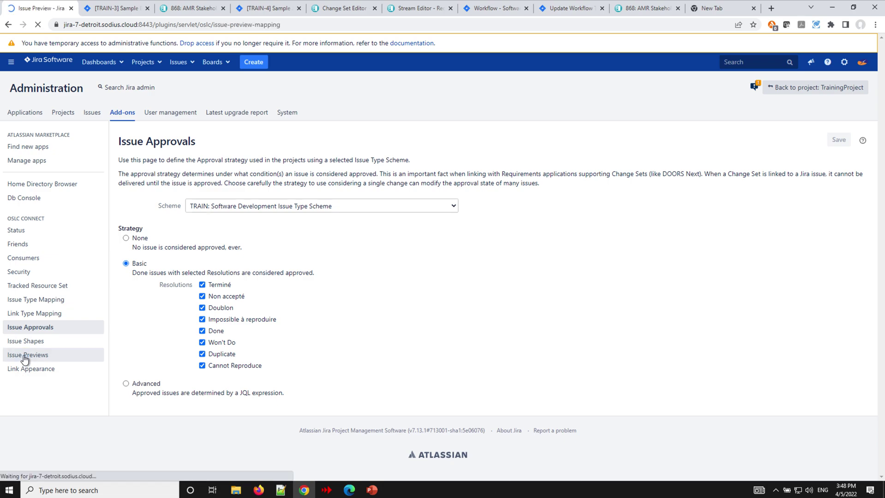
pyautogui.click(193, 14)
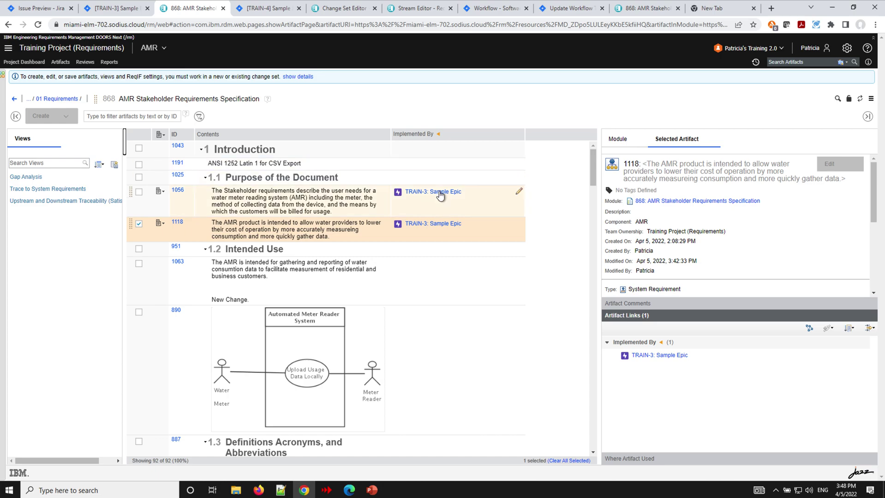
pyautogui.moveTo(439, 196)
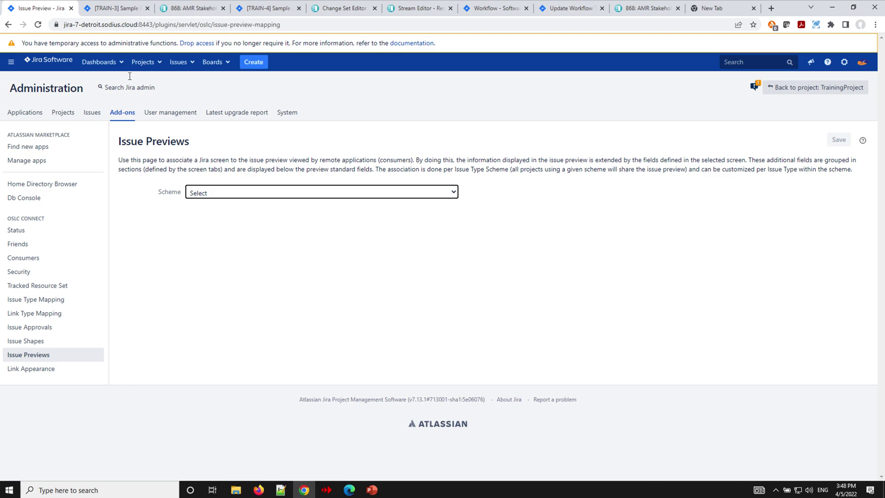
pyautogui.click(350, 193)
pyautogui.scroll(-3, 319, 325)
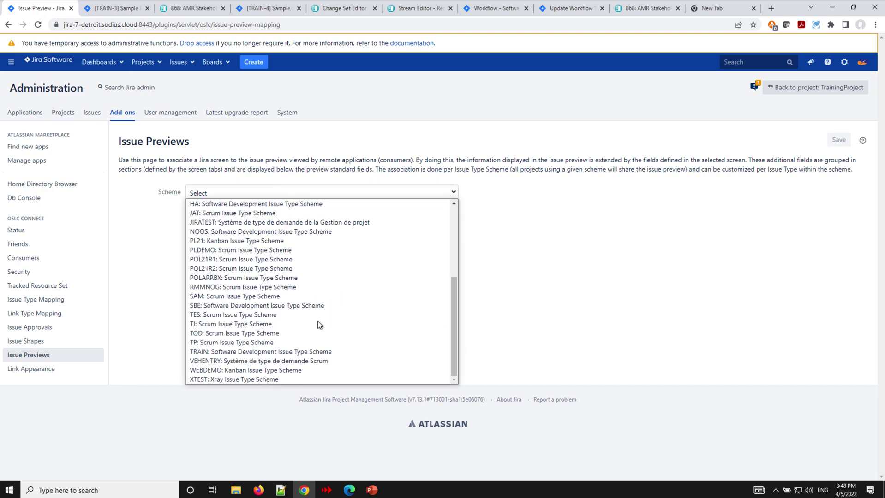
pyautogui.click(282, 354)
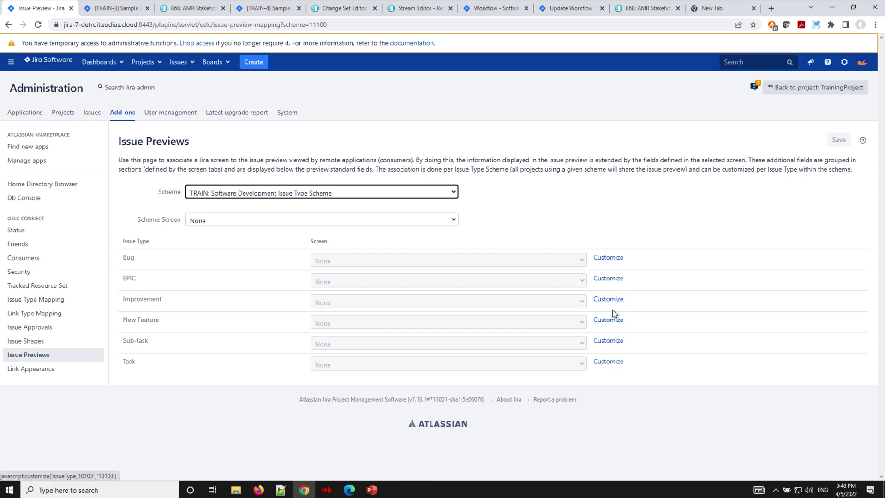
# Customize the EPIC issue preview to use TRAIN: Software Development Default Issue Screen and save the configuration.
pyautogui.click(610, 280)
pyautogui.click(584, 280)
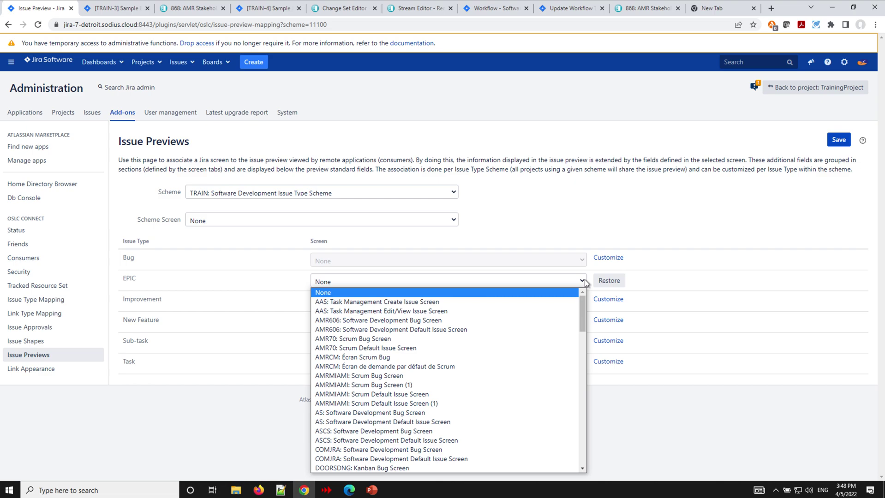
pyautogui.scroll(-8, 547, 337)
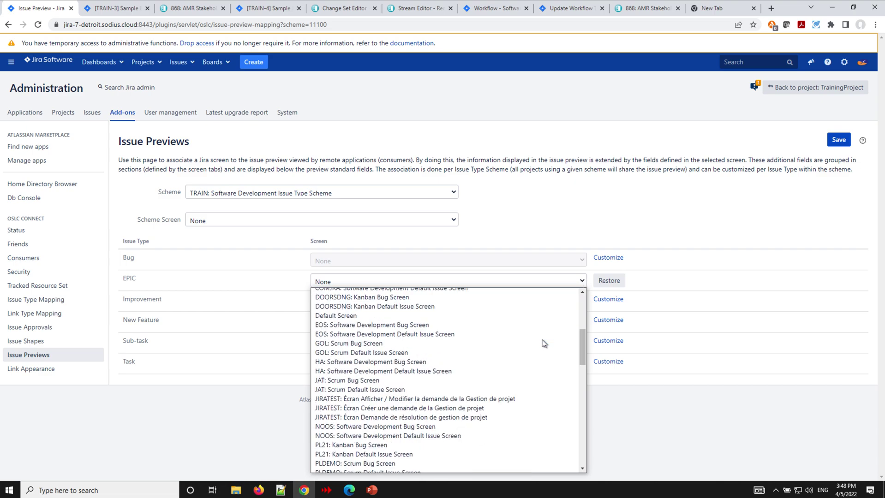
pyautogui.scroll(-10, 544, 344)
pyautogui.scroll(5, 545, 345)
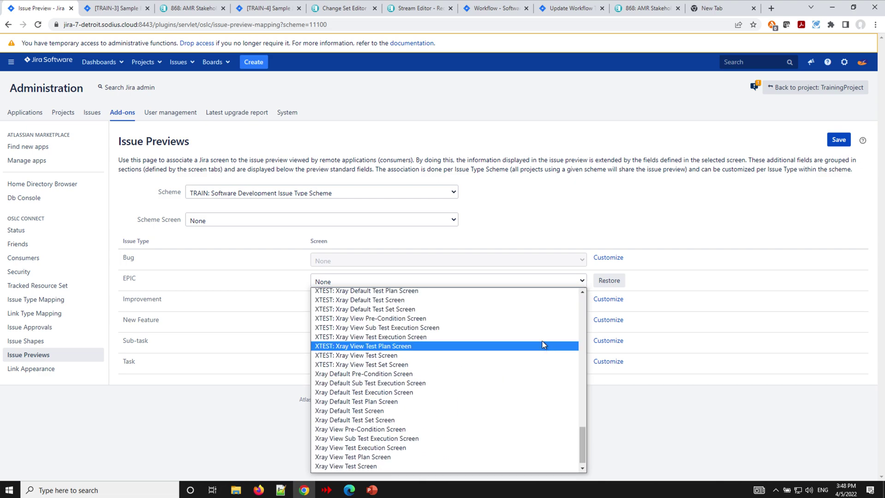
pyautogui.scroll(4, 544, 345)
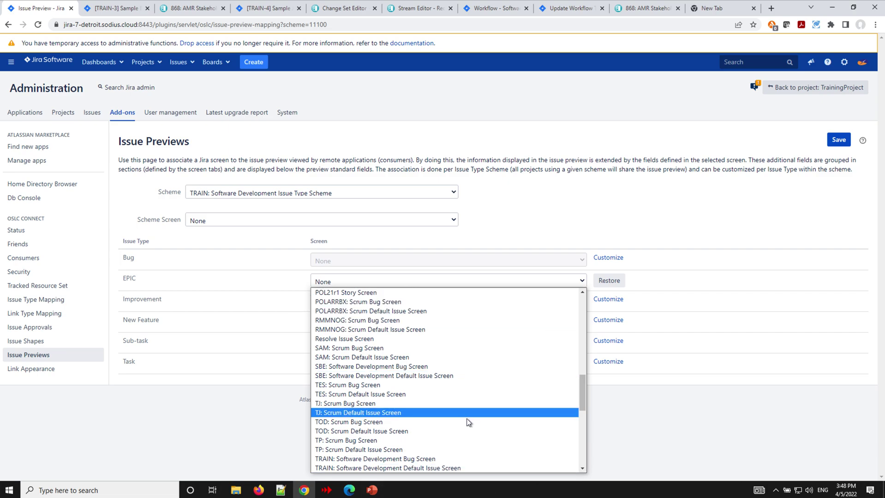
pyautogui.scroll(-2, 467, 431)
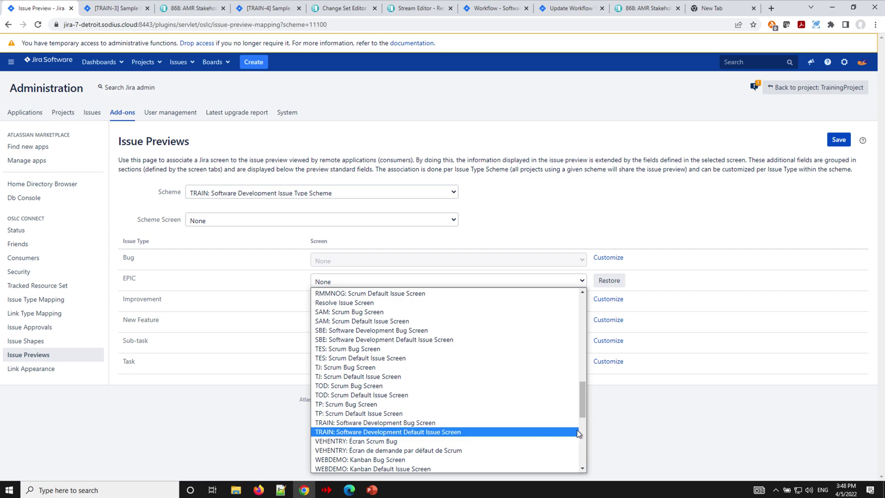
pyautogui.click(499, 432)
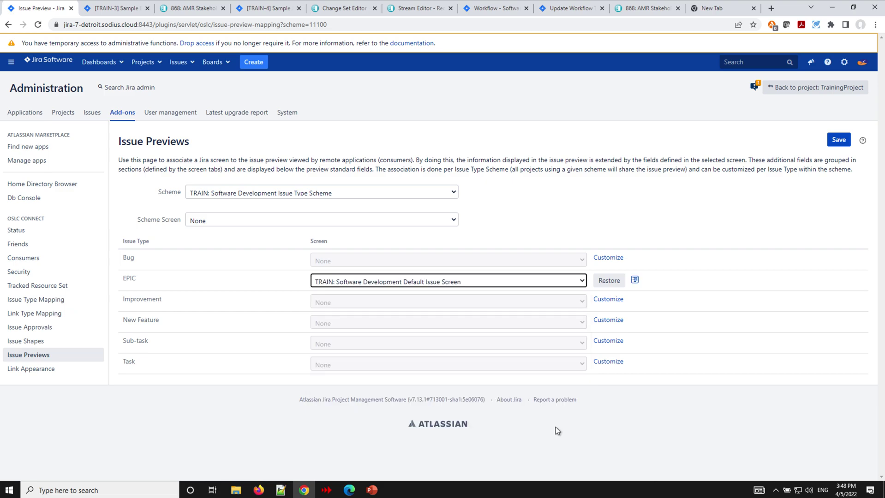
pyautogui.click(838, 140)
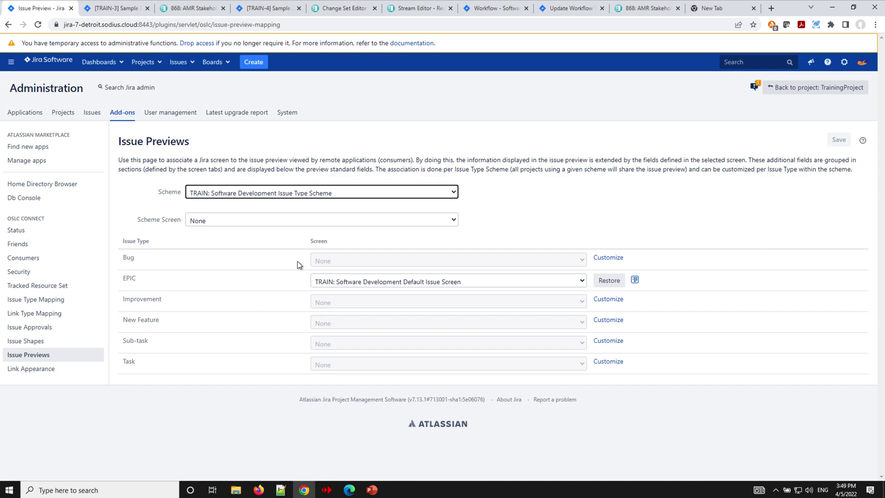
# Add the Begin Date custom field to the Issue Shapes of the TRAIN: Software Development Issue Type Scheme and save.
pyautogui.click(27, 343)
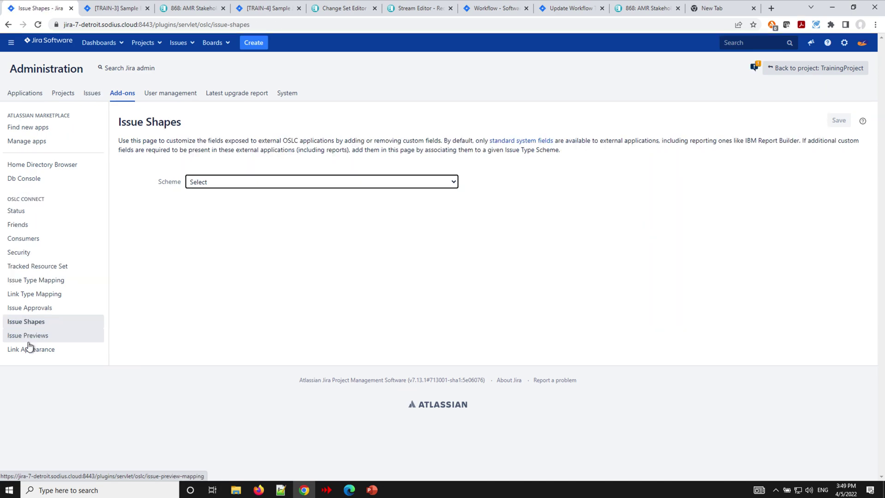
pyautogui.click(338, 182)
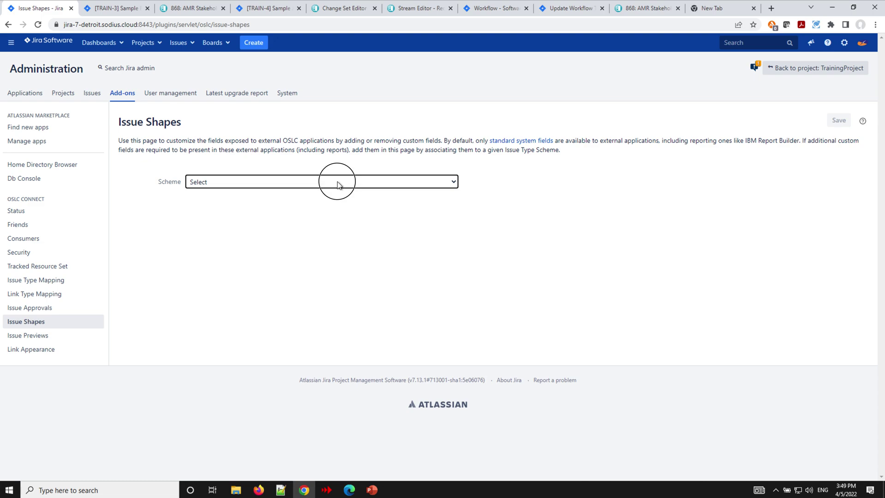
pyautogui.moveTo(451, 214); pyautogui.dragTo(455, 354)
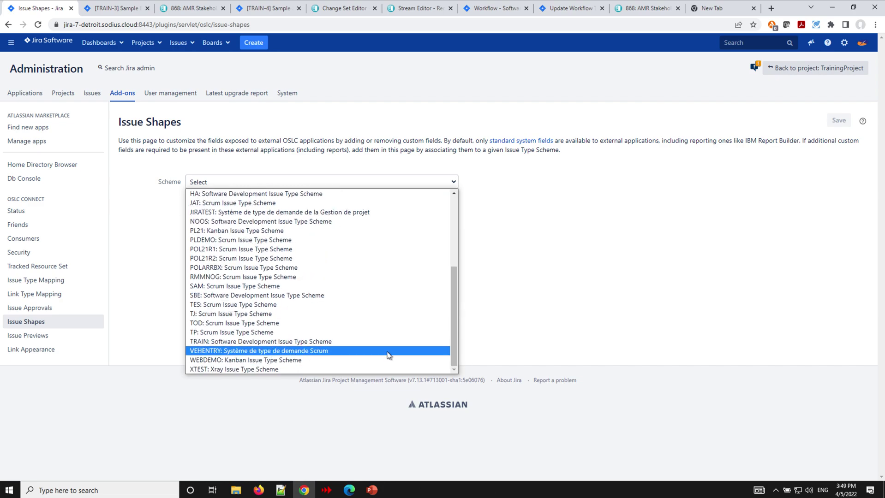
pyautogui.click(385, 344)
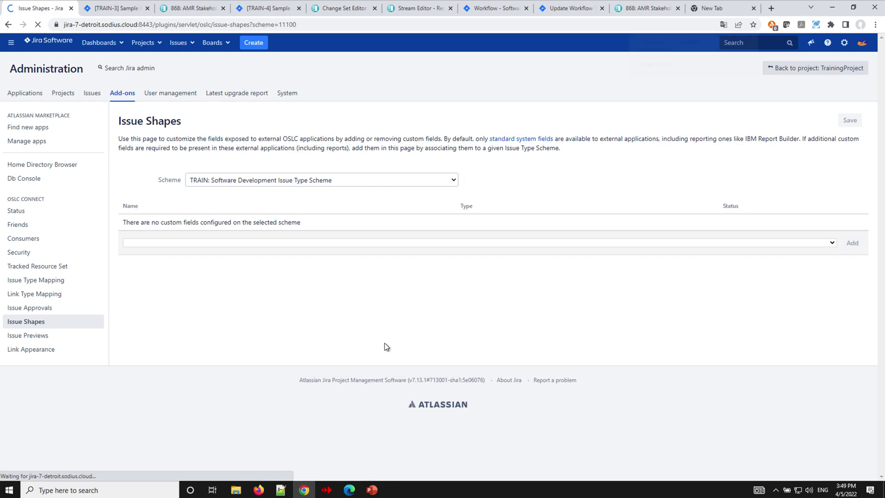
pyautogui.click(826, 245)
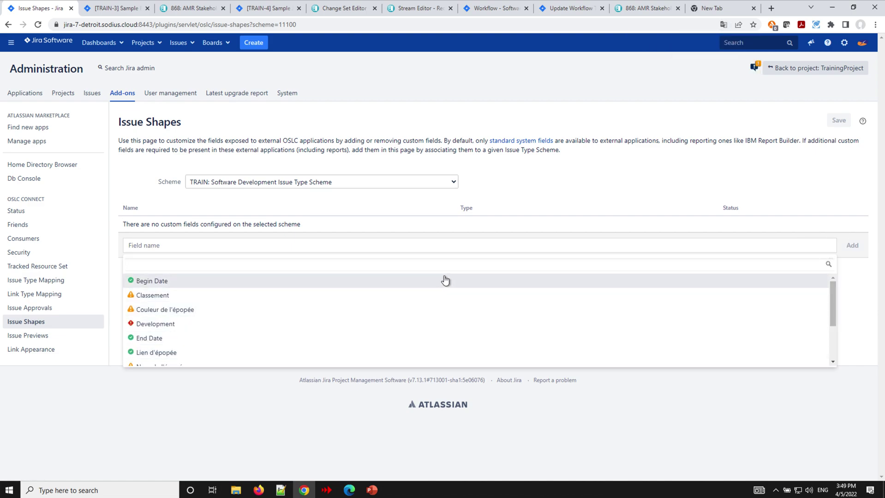
pyautogui.click(445, 279)
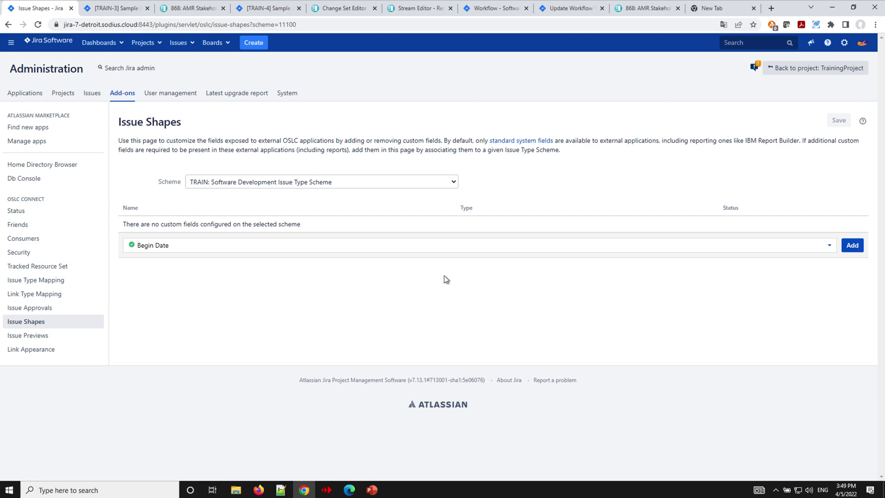
pyautogui.click(852, 245)
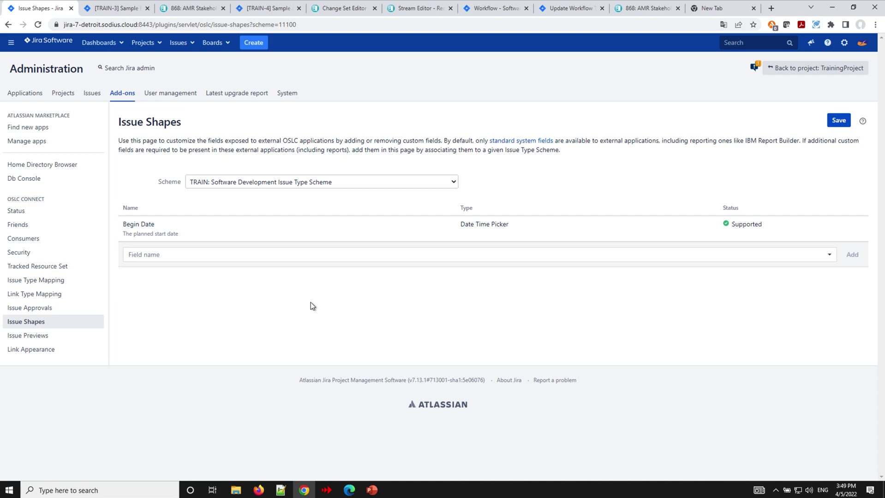
pyautogui.click(844, 127)
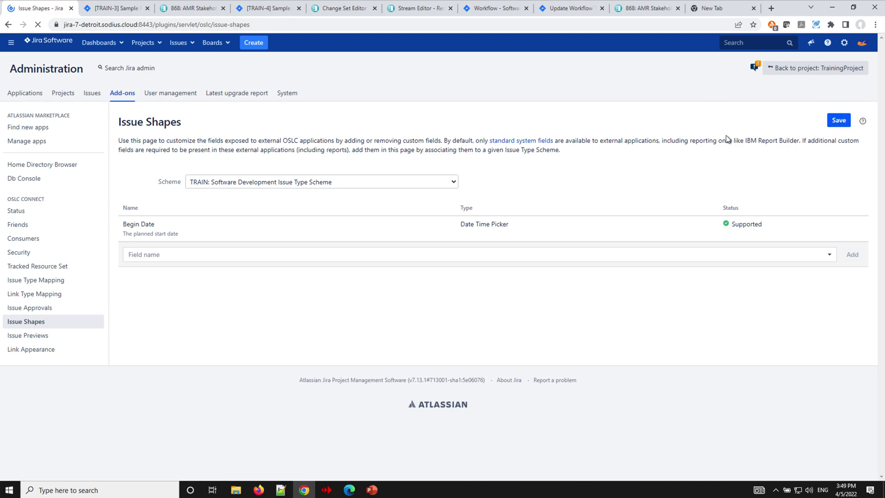
# Consult the help page on configuring issue shapes, then return to the Issue Shapes configuration.
pyautogui.click(852, 80)
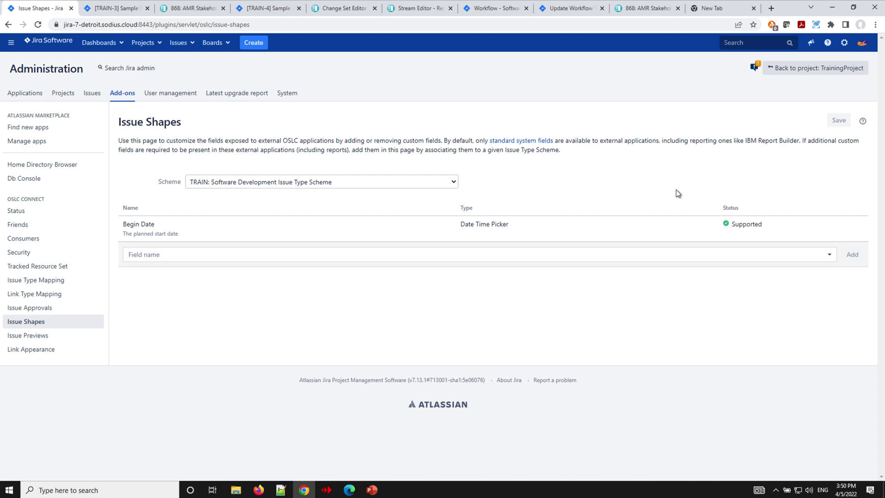
pyautogui.click(863, 122)
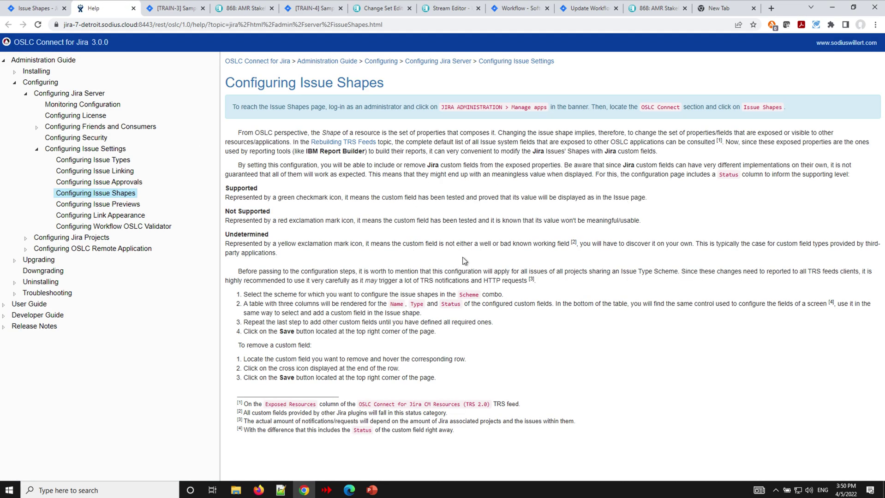
pyautogui.click(34, 8)
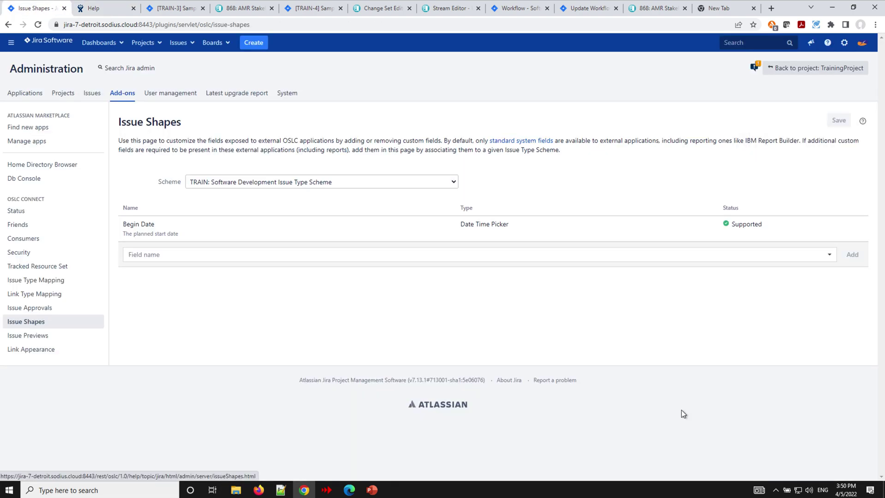